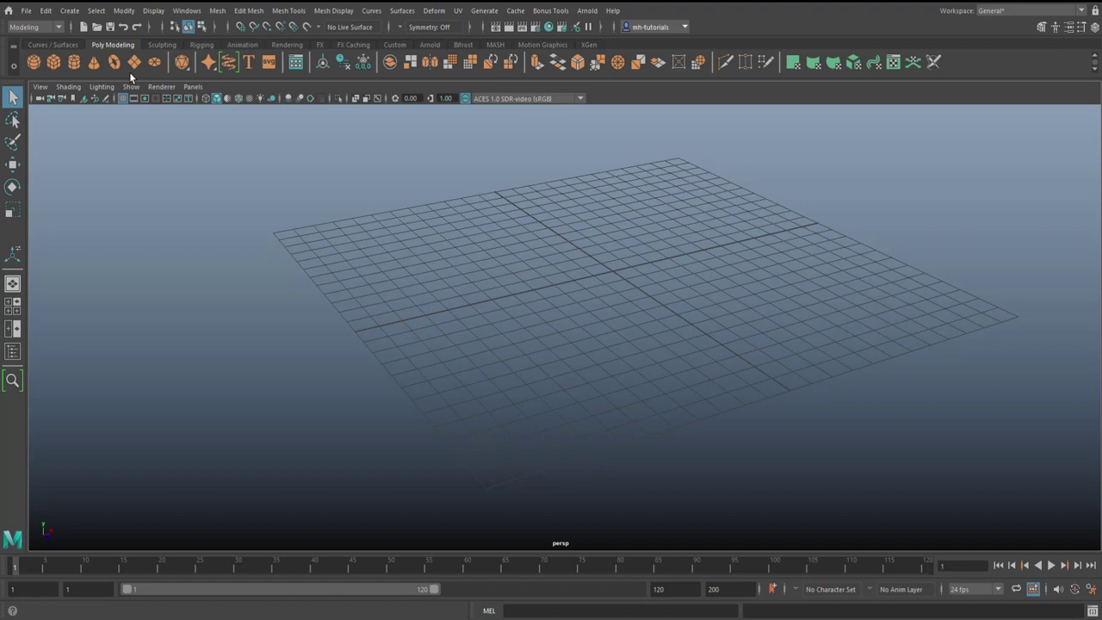
Scale the plane up about 19.5 times and give it 20 by 20 subdivisions.
{"action": "key", "text": "r"}
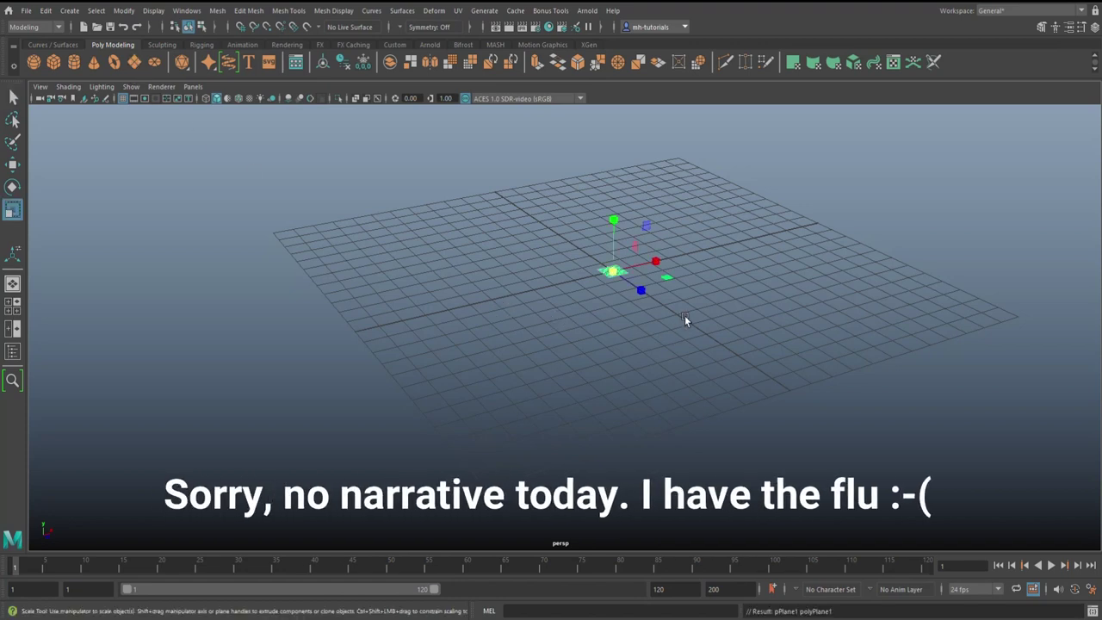
{"action": "left_click_drag", "start_coordinate": [615, 273], "coordinate": [907, 315]}
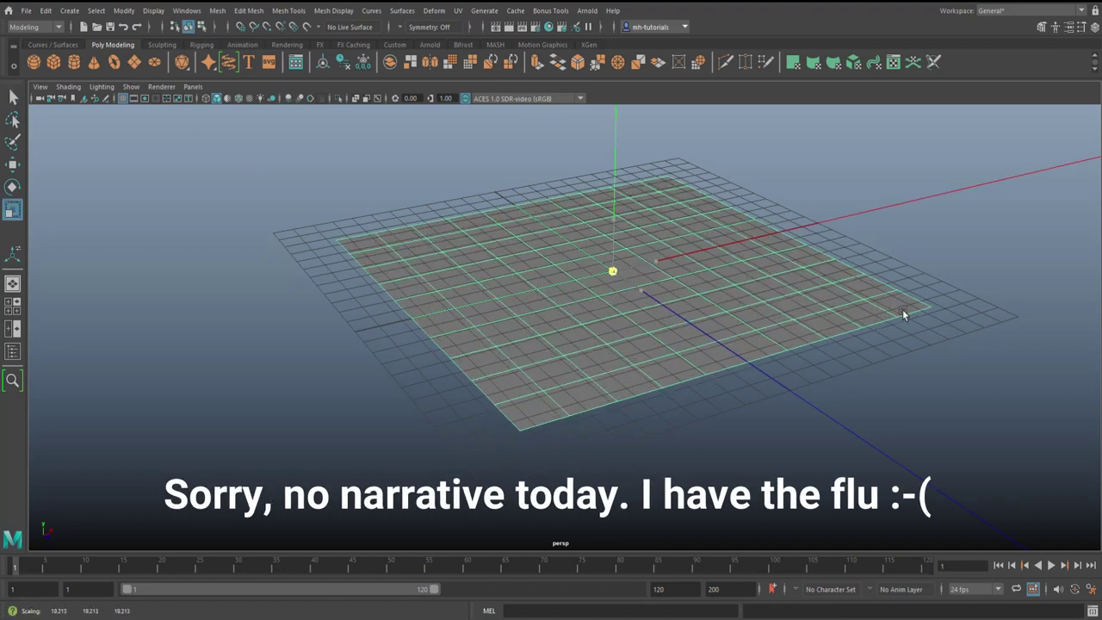
{"action": "key", "text": "ctrl+a"}
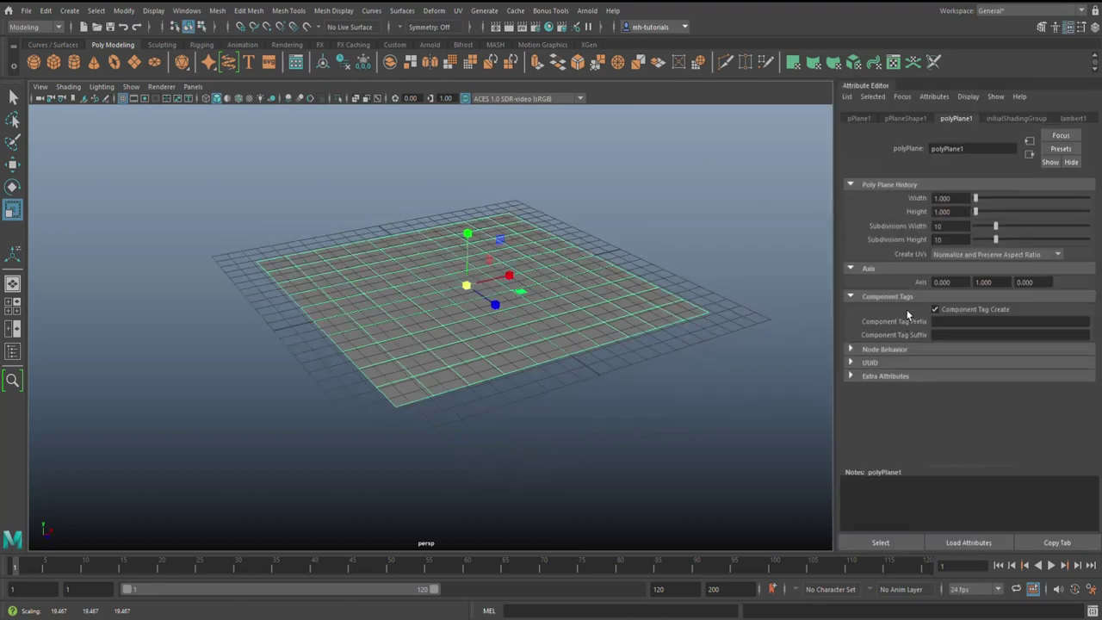
{"action": "left_click", "coordinate": [960, 226]}
{"action": "left_click", "coordinate": [938, 241]}
{"action": "left_click", "coordinate": [948, 226]}
Hide the ground grid in the viewport.
{"action": "scroll", "coordinate": [369, 357], "scroll_direction": "up", "scroll_amount": 1}
{"action": "scroll", "coordinate": [444, 379], "scroll_direction": "up", "scroll_amount": 2}
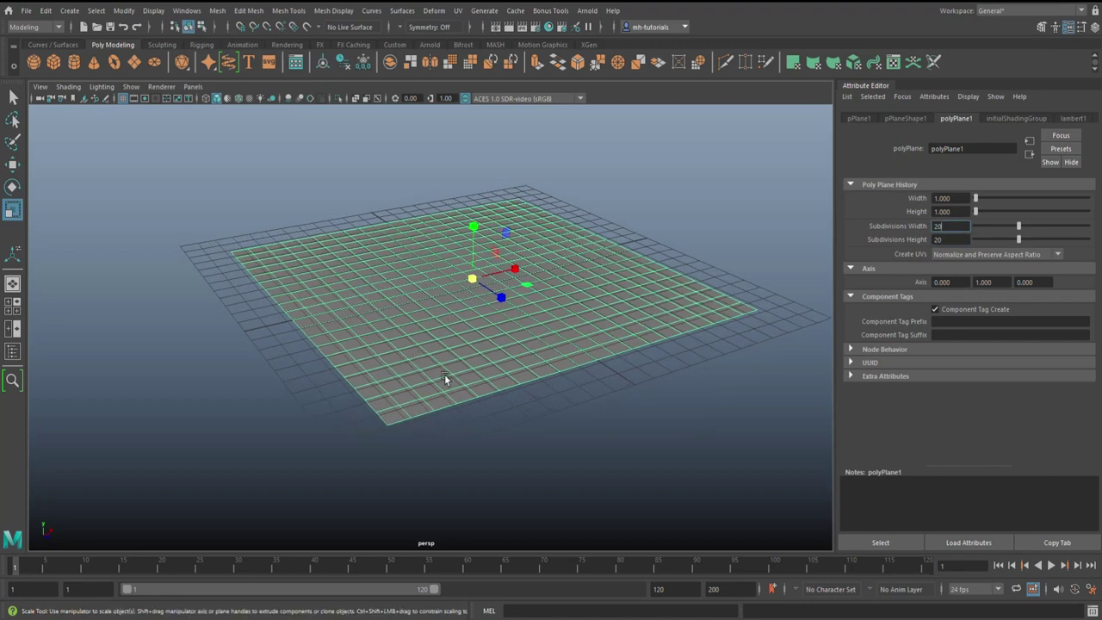
{"action": "scroll", "coordinate": [474, 357], "scroll_direction": "up", "scroll_amount": 1}
{"action": "scroll", "coordinate": [480, 364], "scroll_direction": "up", "scroll_amount": 2}
{"action": "scroll", "coordinate": [484, 370], "scroll_direction": "up", "scroll_amount": 1}
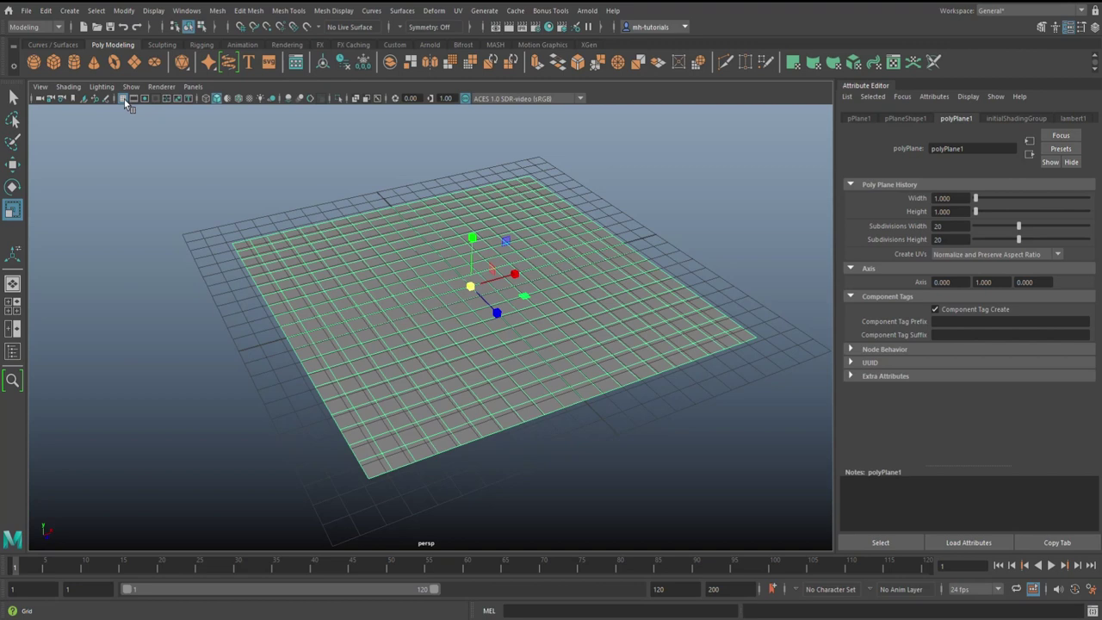
{"action": "left_click", "coordinate": [123, 98]}
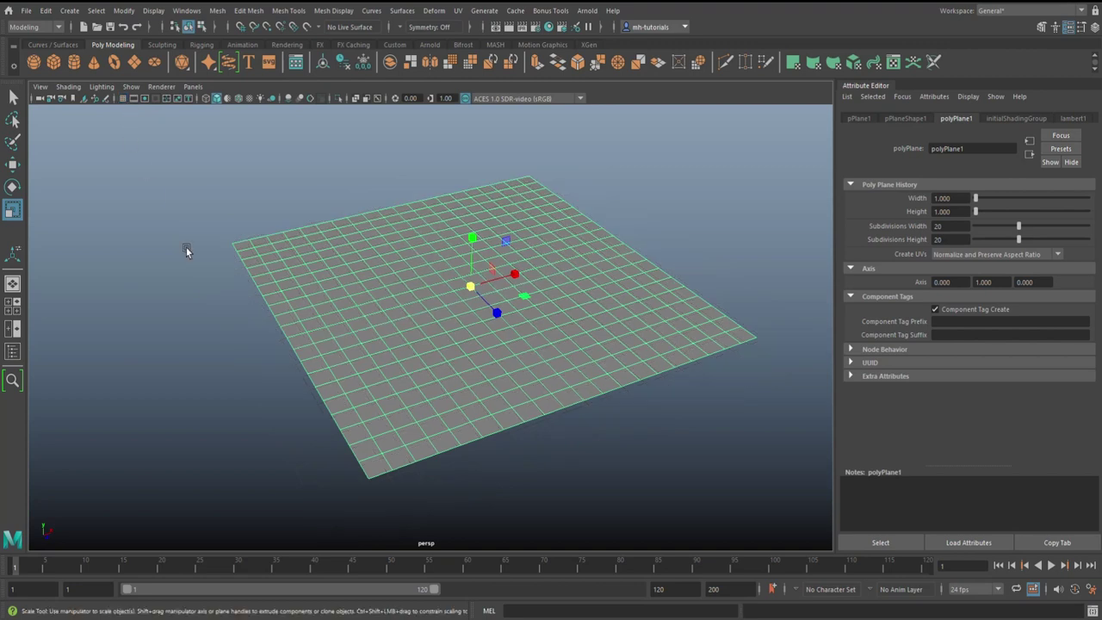
Extrude the plane's corner face and shrink it inward into a small inset square.
{"action": "middle_click_drag", "start_coordinate": [327, 379], "coordinate": [482, 311], "text": "alt"}
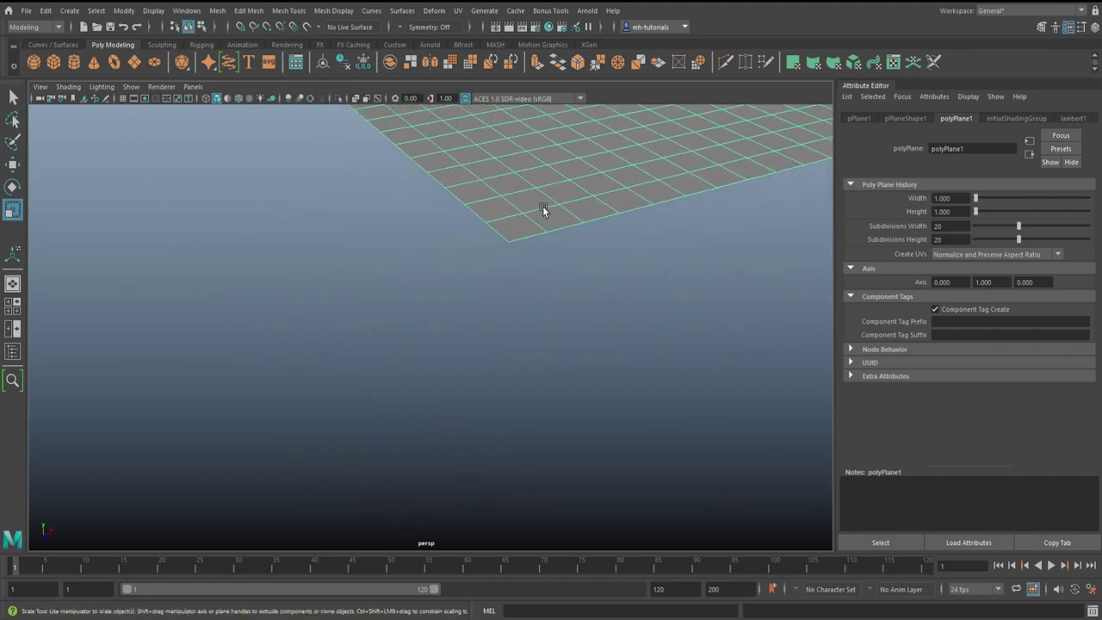
{"action": "right_click_drag", "start_coordinate": [419, 373], "coordinate": [419, 327]}
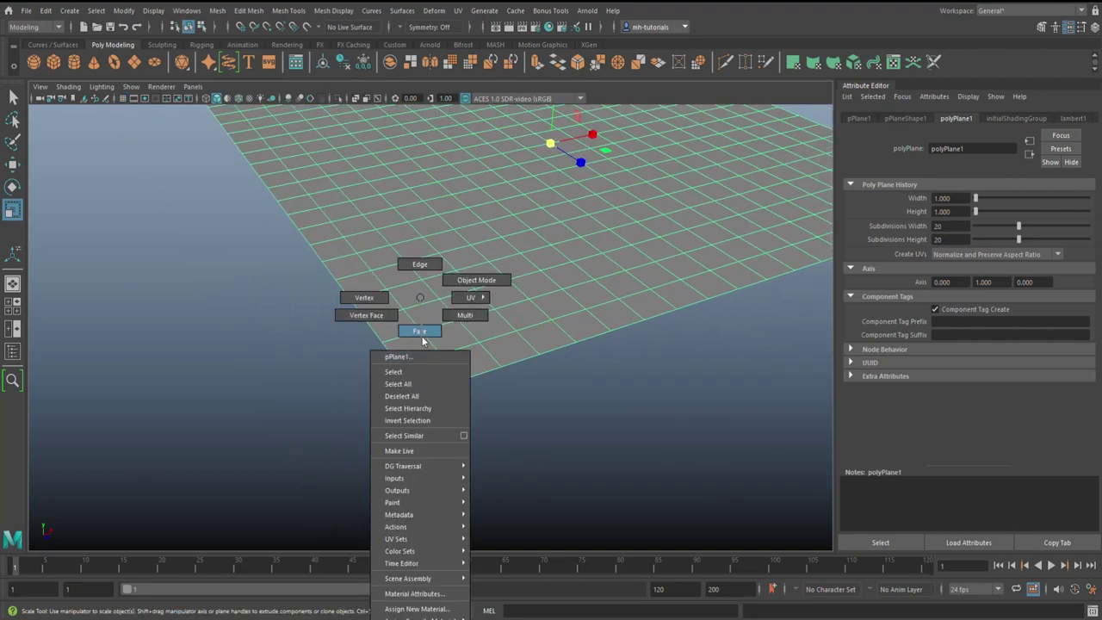
{"action": "left_click", "coordinate": [424, 369]}
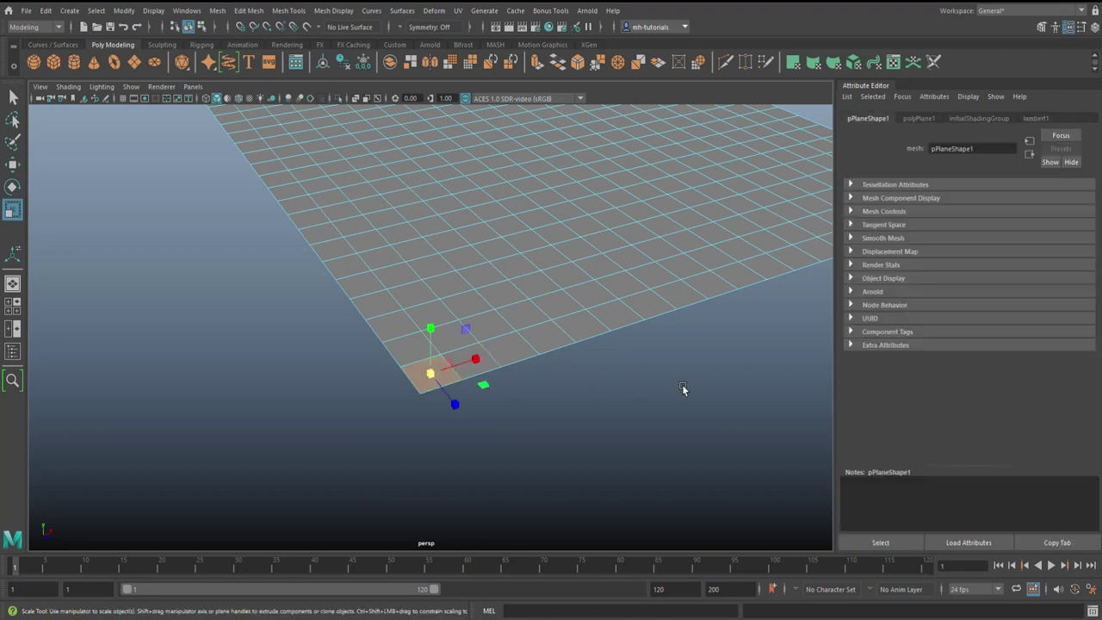
{"action": "right_click_drag", "start_coordinate": [682, 389], "coordinate": [681, 384], "text": "shift"}
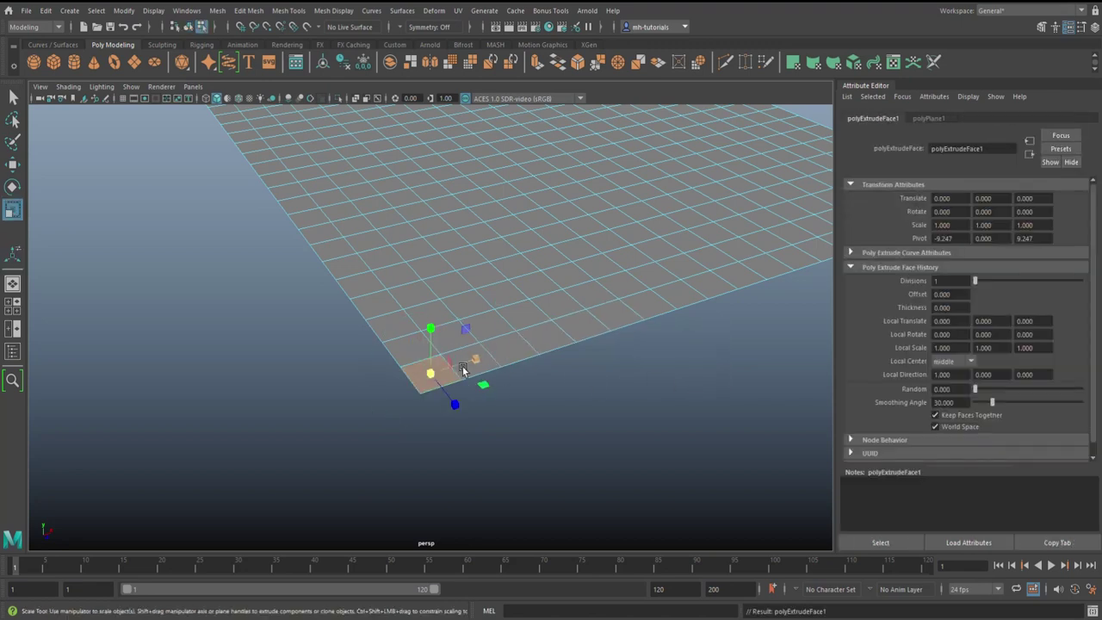
{"action": "left_click_drag", "start_coordinate": [431, 379], "coordinate": [422, 379]}
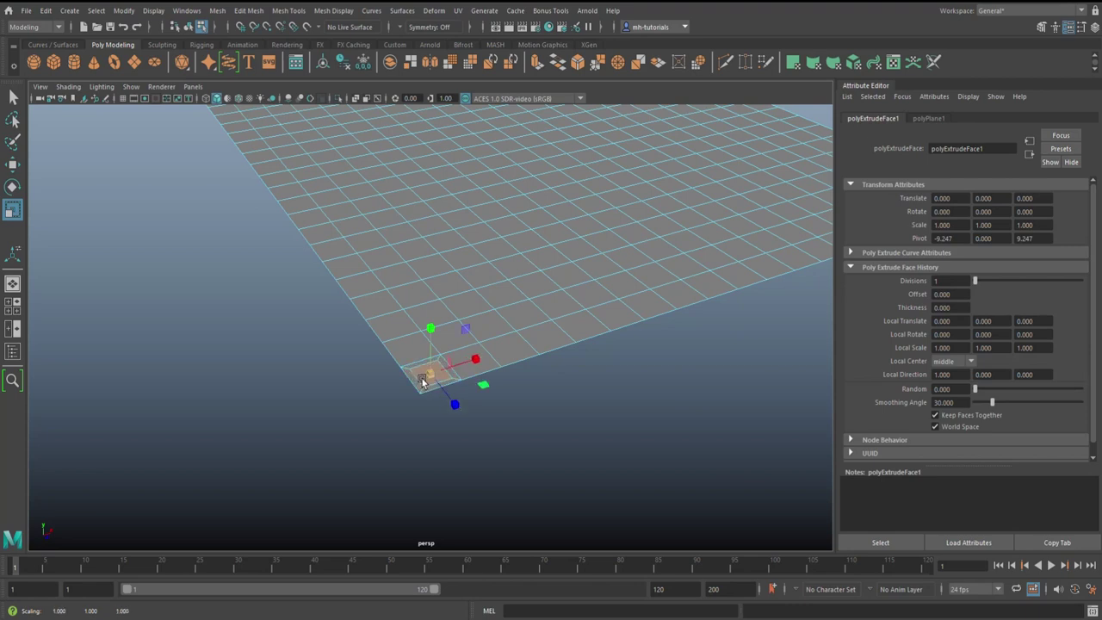
Delete the inset face to open a square hole at the plane's corner.
{"action": "left_click", "coordinate": [422, 383]}
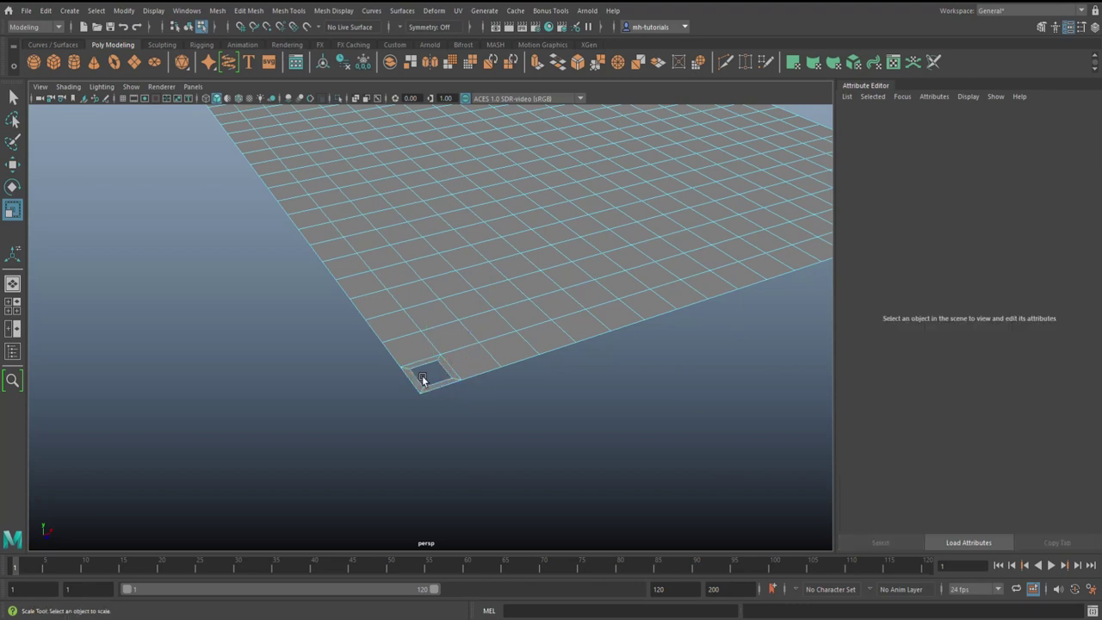
{"action": "key", "text": "f"}
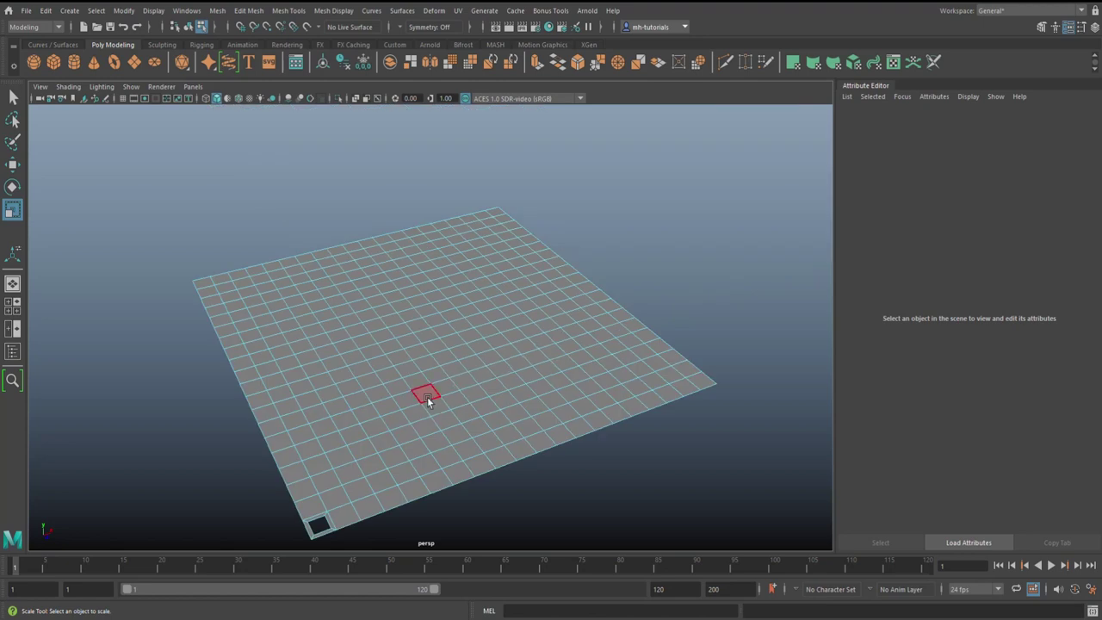
{"action": "middle_click_drag", "start_coordinate": [427, 397], "coordinate": [551, 224], "text": "alt"}
{"action": "scroll", "coordinate": [559, 316], "scroll_direction": "up", "scroll_amount": 5}
{"action": "middle_click_drag", "start_coordinate": [571, 310], "coordinate": [433, 373], "text": "alt"}
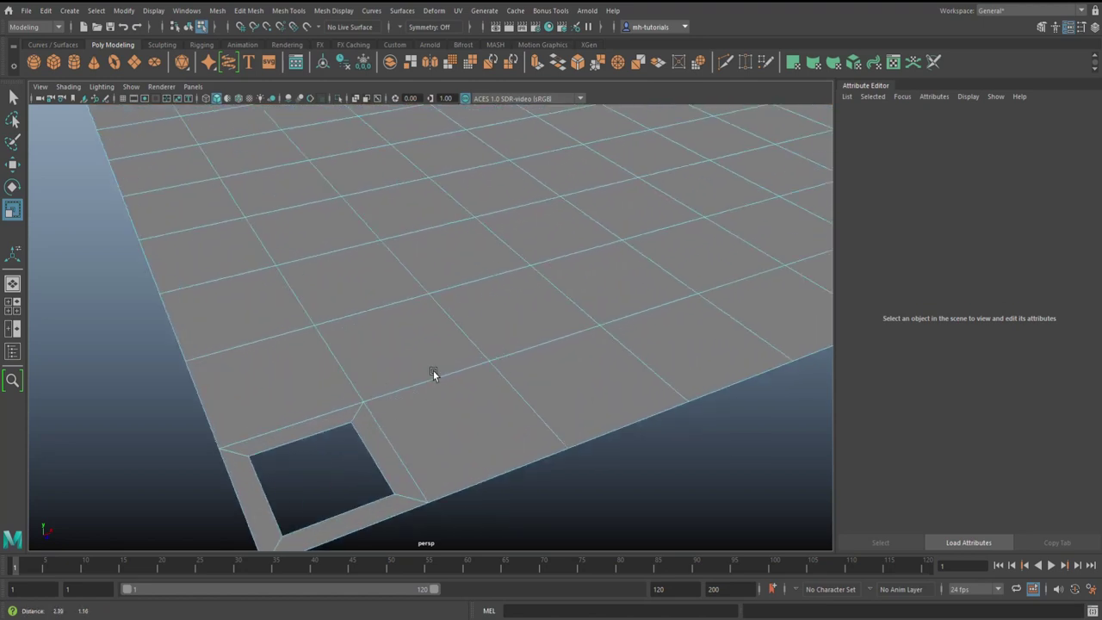
{"action": "scroll", "coordinate": [444, 358], "scroll_direction": "down", "scroll_amount": 3}
Extrude the plane's outer border edges with an Offset of 0.100.
{"action": "right_click_drag", "start_coordinate": [512, 303], "coordinate": [507, 307]}
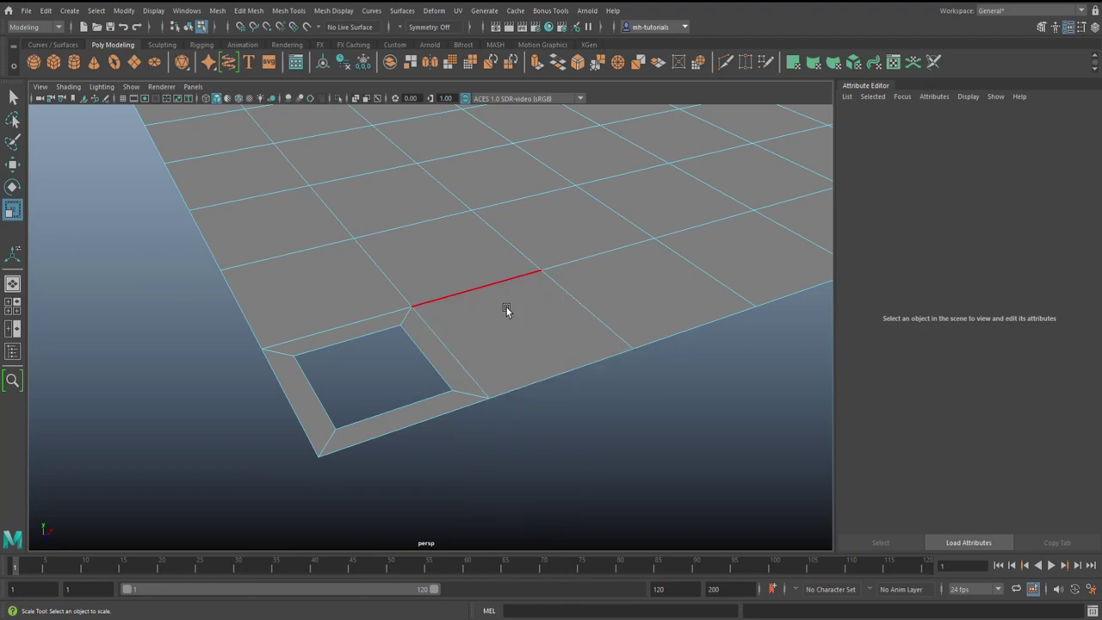
{"action": "left_click", "coordinate": [534, 375]}
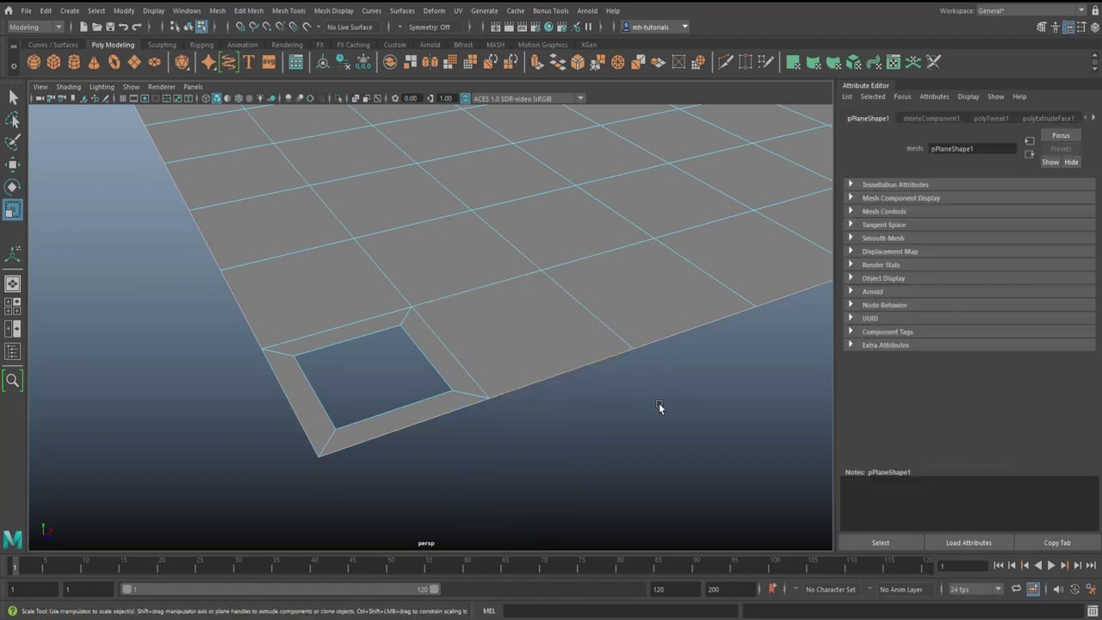
{"action": "key", "text": "ctrl+e"}
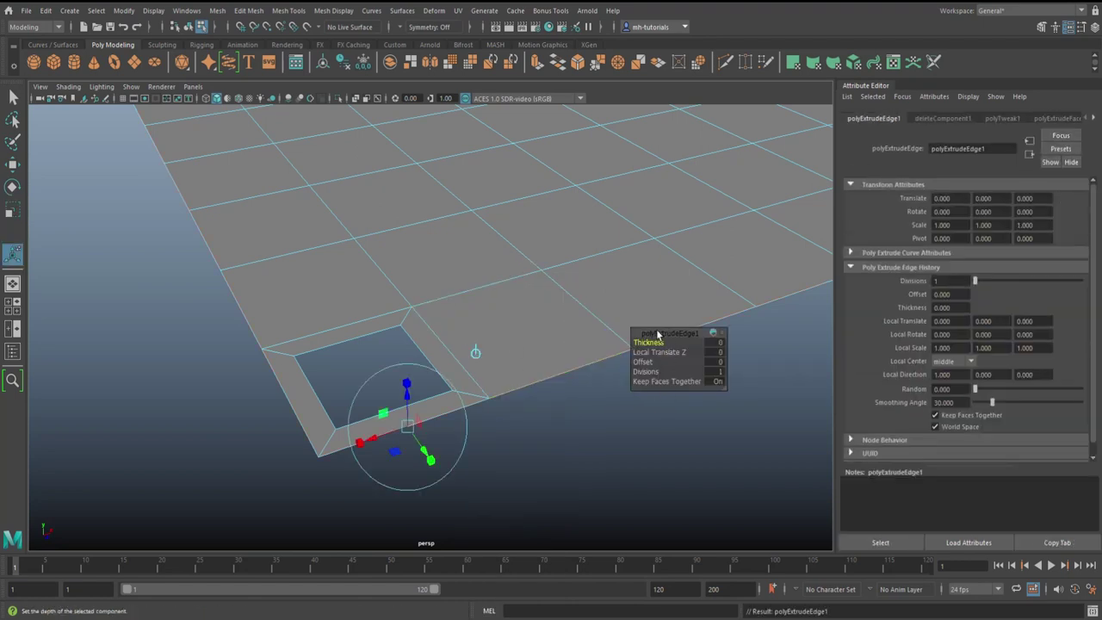
{"action": "left_click_drag", "start_coordinate": [646, 362], "coordinate": [652, 363]}
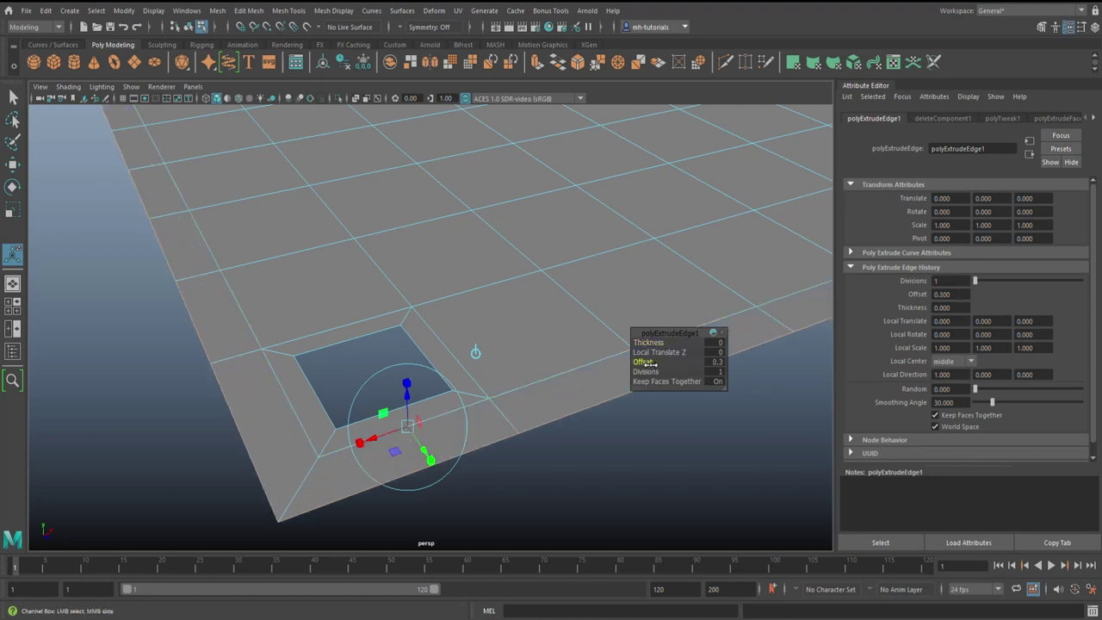
{"action": "left_click", "coordinate": [716, 362]}
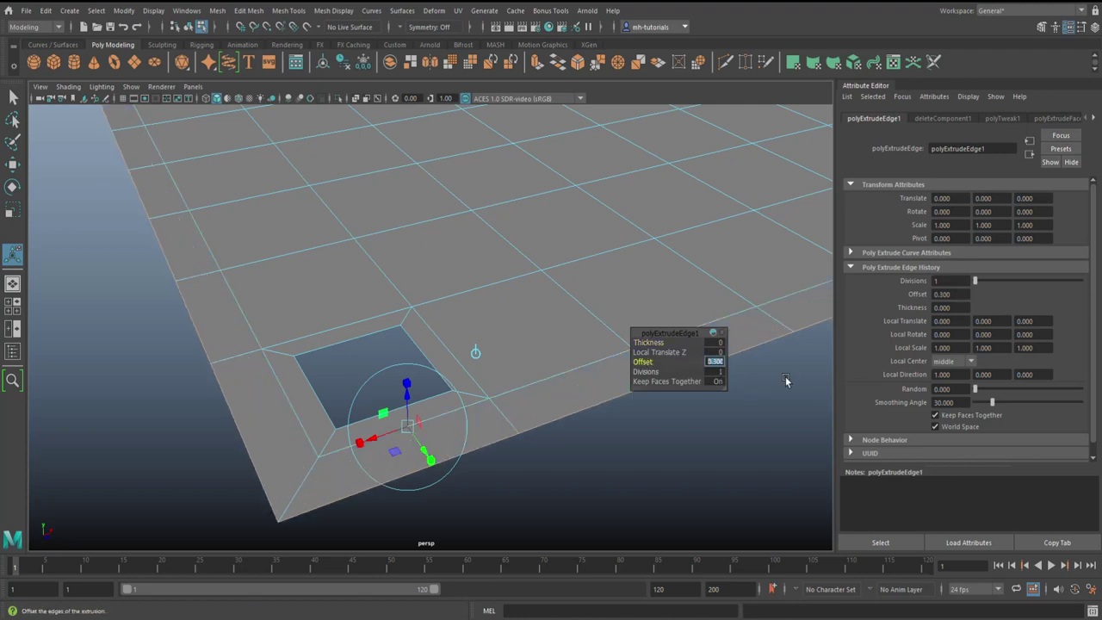
{"action": "key", "text": "Return"}
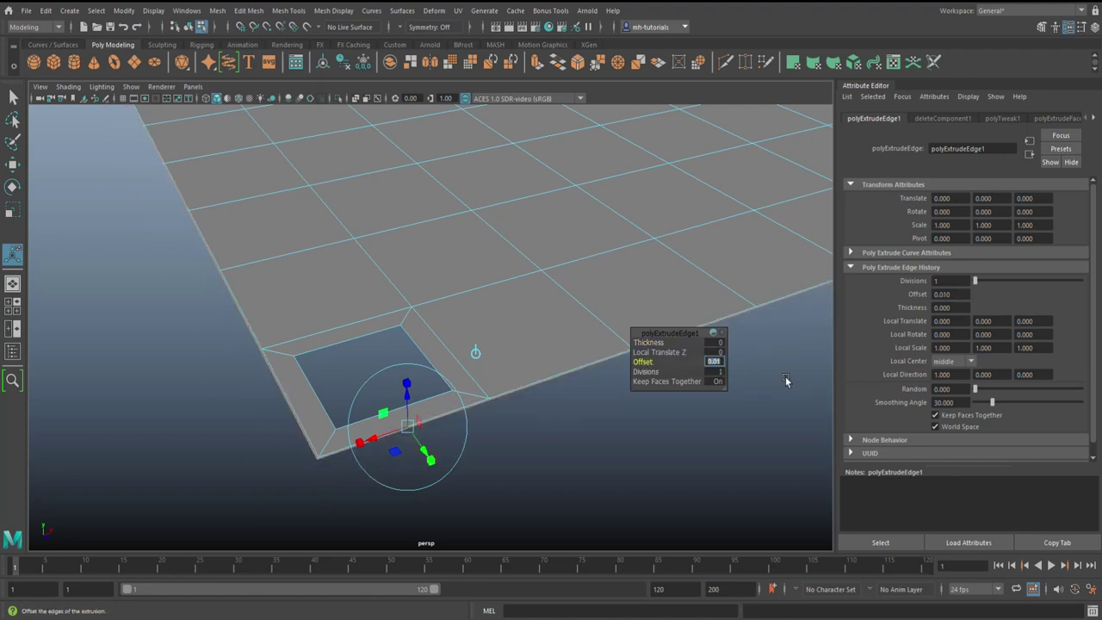
{"action": "type", "text": "0.1"}
{"action": "key", "text": "Return"}
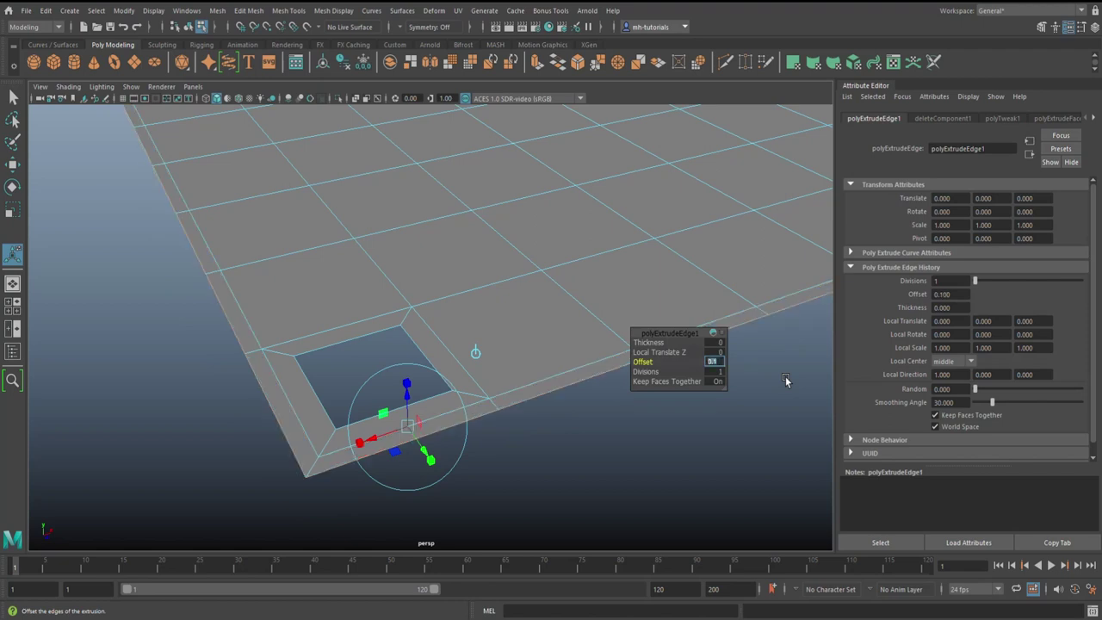
{"action": "left_click", "coordinate": [591, 418]}
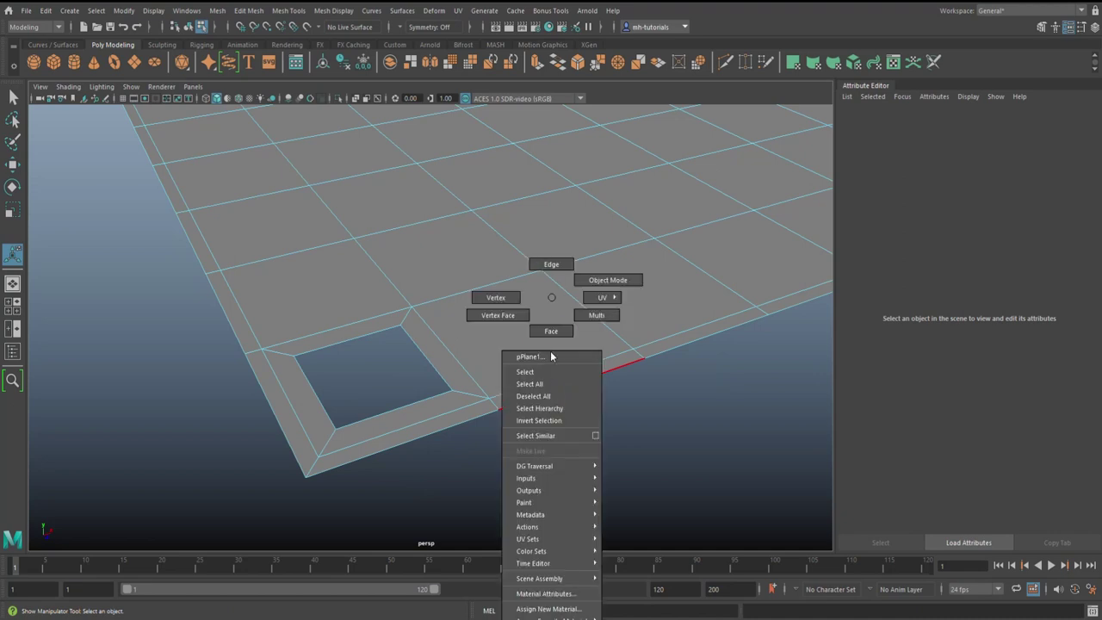
Extrude all the plate's faces with a Thickness of 0.01, then deselect the plate.
{"action": "right_click_drag", "start_coordinate": [551, 302], "coordinate": [560, 369]}
{"action": "right_click_drag", "start_coordinate": [560, 314], "coordinate": [615, 278]}
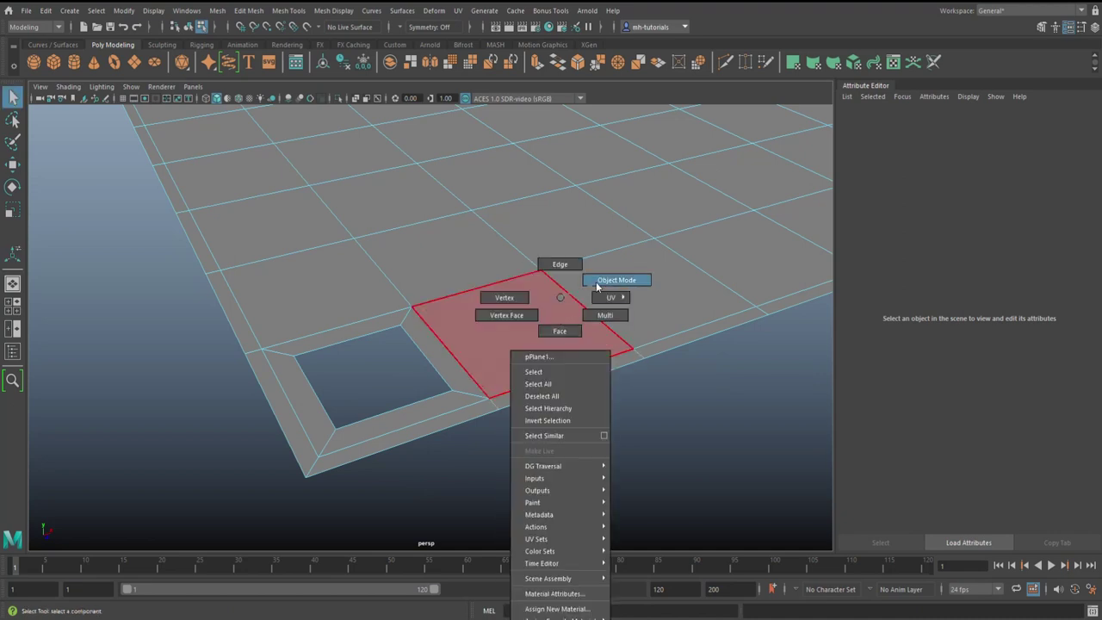
{"action": "key", "text": "ctrl+e"}
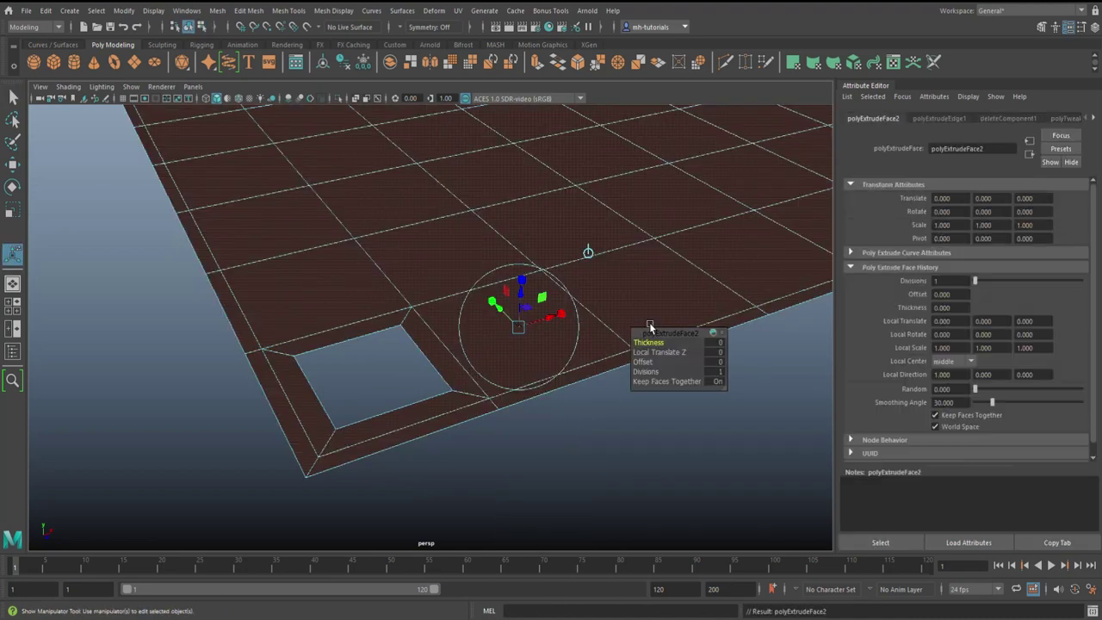
{"action": "left_click", "coordinate": [716, 343]}
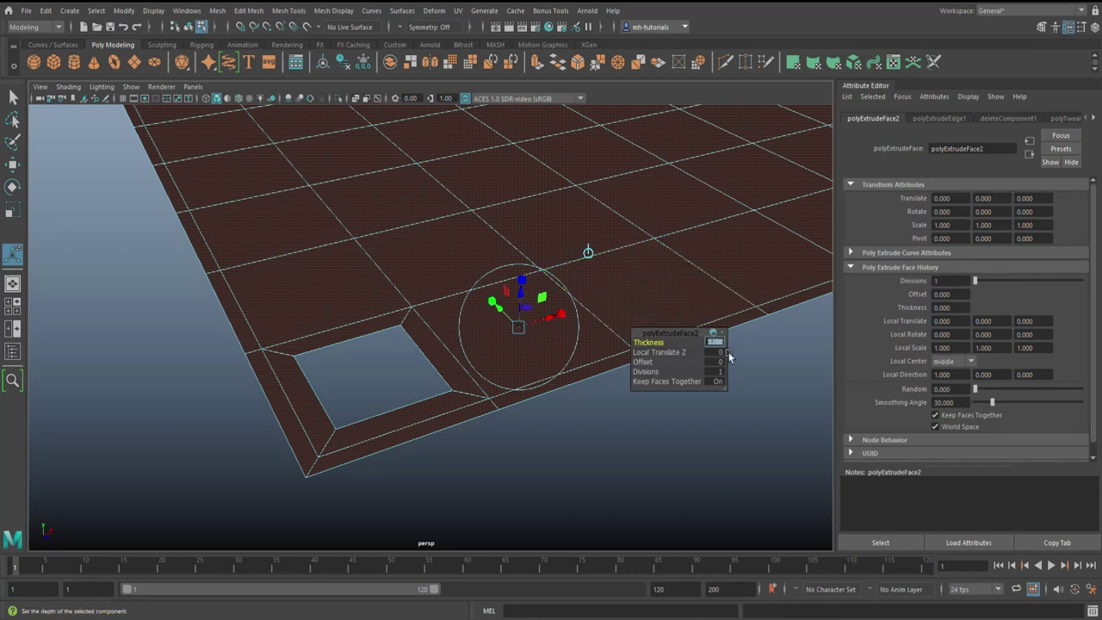
{"action": "type", "text": "0.01"}
{"action": "key", "text": "Return"}
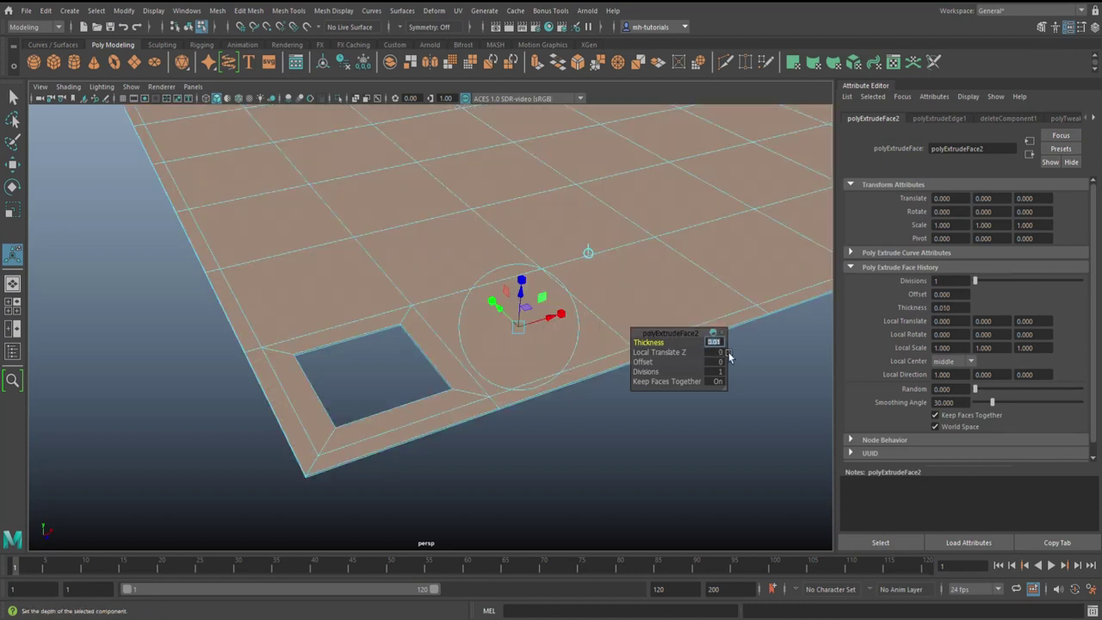
{"action": "left_click", "coordinate": [623, 446]}
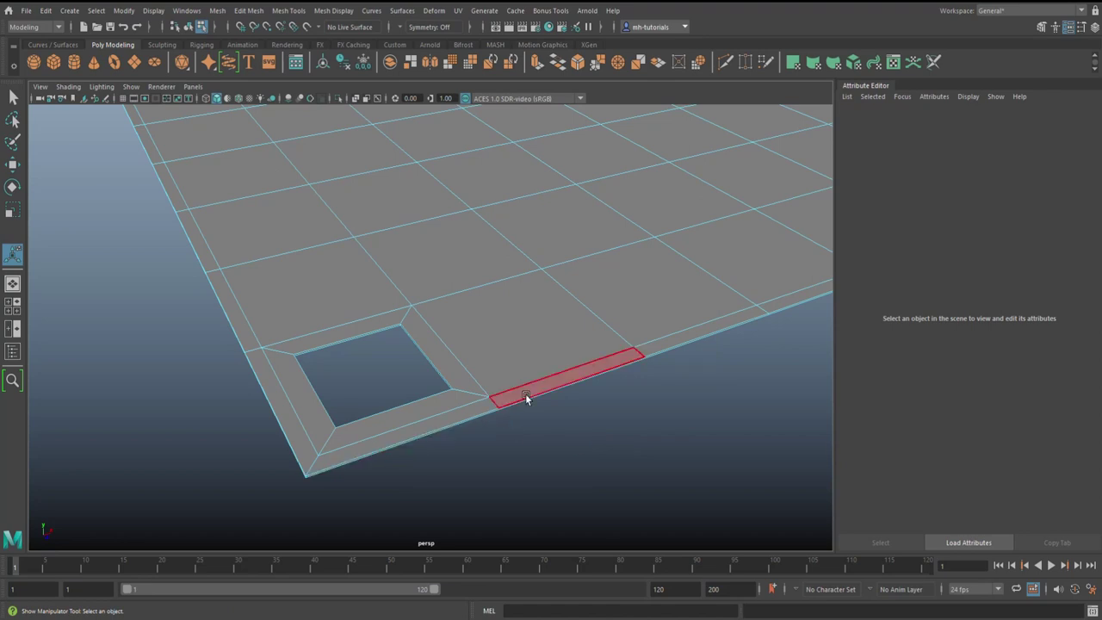
Select the plate's border face loop plus the top-left border face.
{"action": "right_click", "coordinate": [525, 393]}
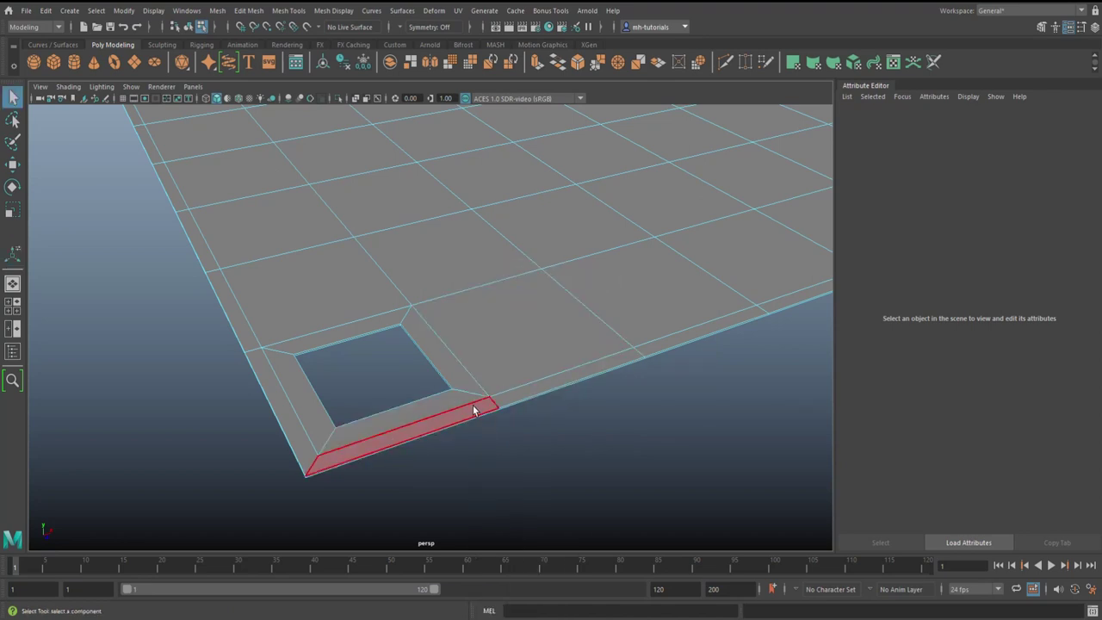
{"action": "left_click", "coordinate": [474, 405]}
{"action": "double_click", "coordinate": [524, 391], "text": "shift"}
{"action": "mouse_move", "coordinate": [551, 436]}
{"action": "left_mouse_down", "text": "alt"}
{"action": "mouse_move", "coordinate": [551, 321]}
{"action": "mouse_move", "coordinate": [559, 543]}
{"action": "mouse_move", "coordinate": [520, 295]}
{"action": "mouse_move", "coordinate": [494, 480]}
{"action": "mouse_move", "coordinate": [465, 431]}
{"action": "left_mouse_up", "text": "alt"}
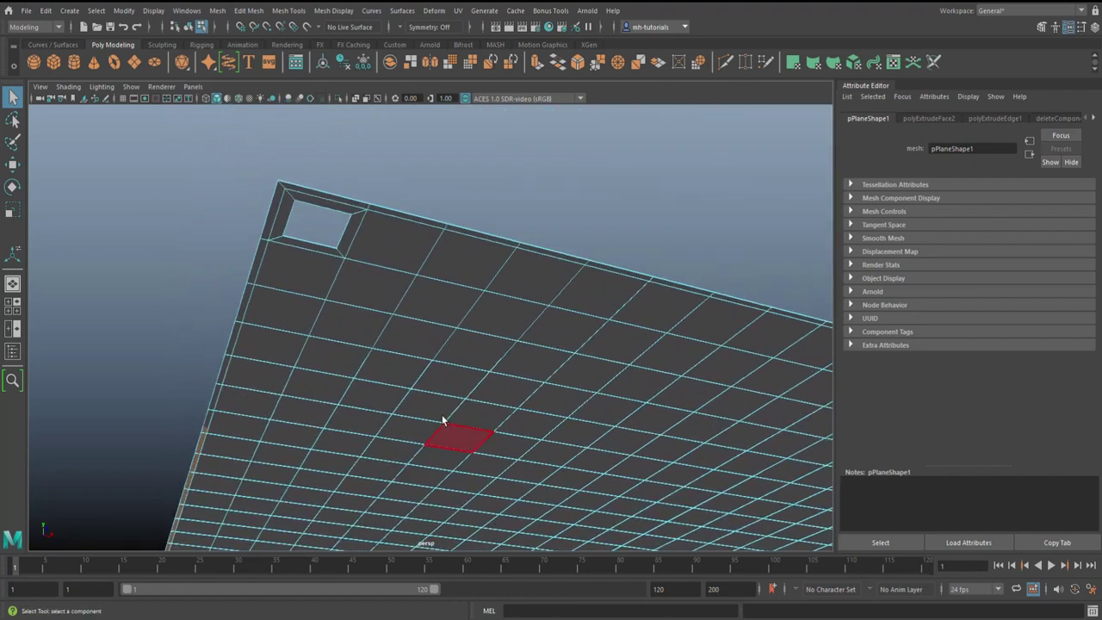
{"action": "left_click", "coordinate": [357, 205], "text": "shift"}
{"action": "mouse_move", "coordinate": [385, 211]}
{"action": "left_mouse_down", "text": "alt"}
{"action": "mouse_move", "coordinate": [241, 251]}
{"action": "mouse_move", "coordinate": [273, 307]}
{"action": "left_mouse_up", "text": "alt"}
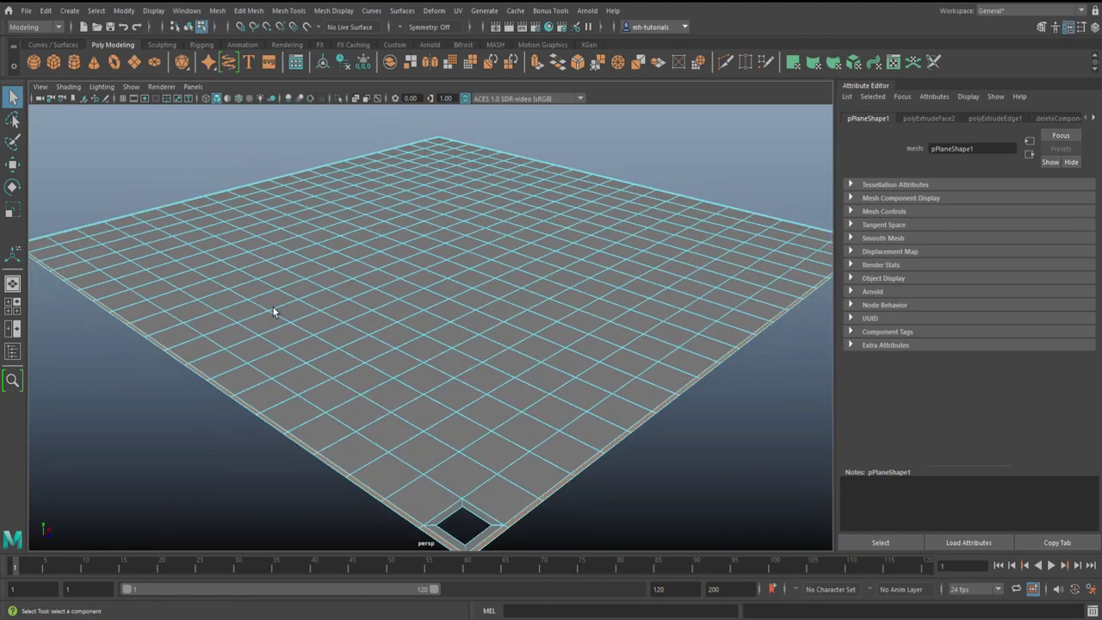
Extrude the selected border faces with Thickness 0.01 and return to object mode.
{"action": "key", "text": "ctrl+e"}
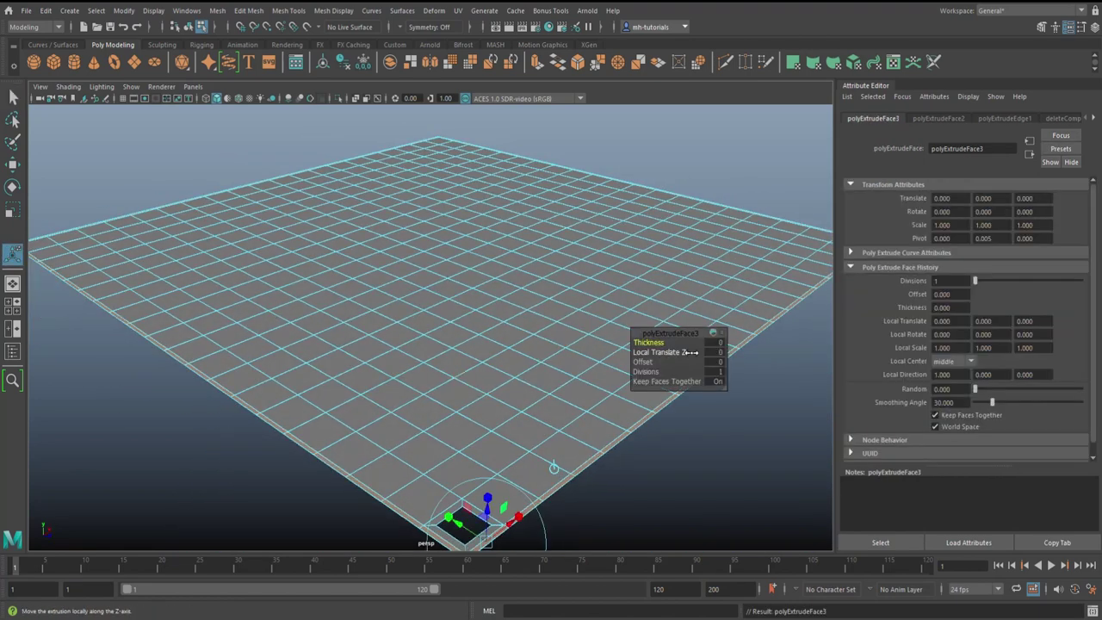
{"action": "left_click", "coordinate": [719, 342]}
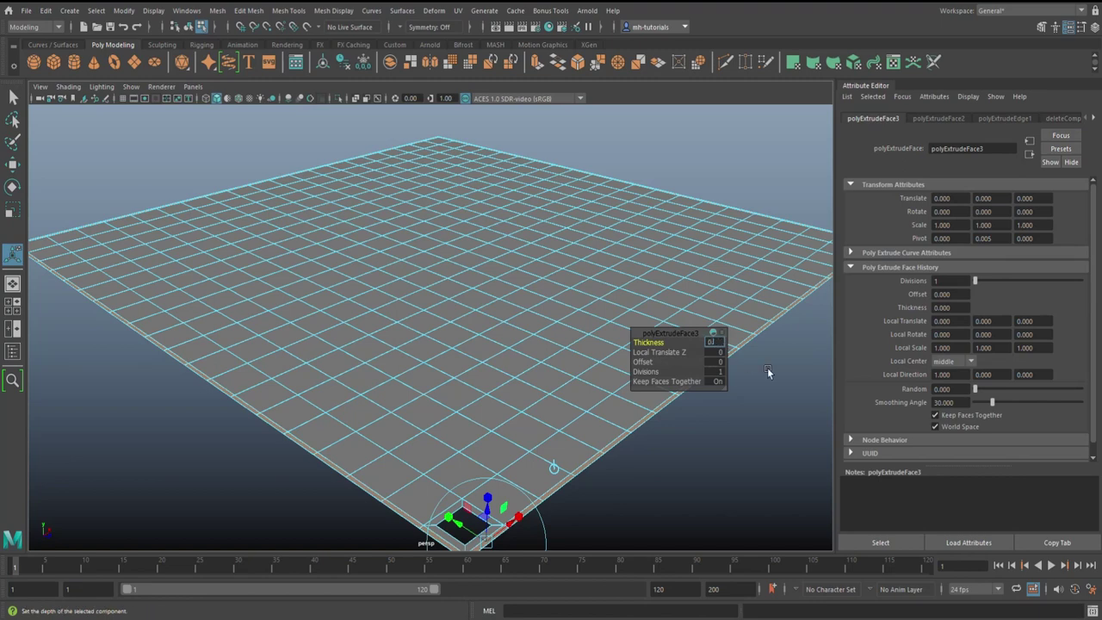
{"action": "type", "text": ".01"}
{"action": "key", "text": "Return"}
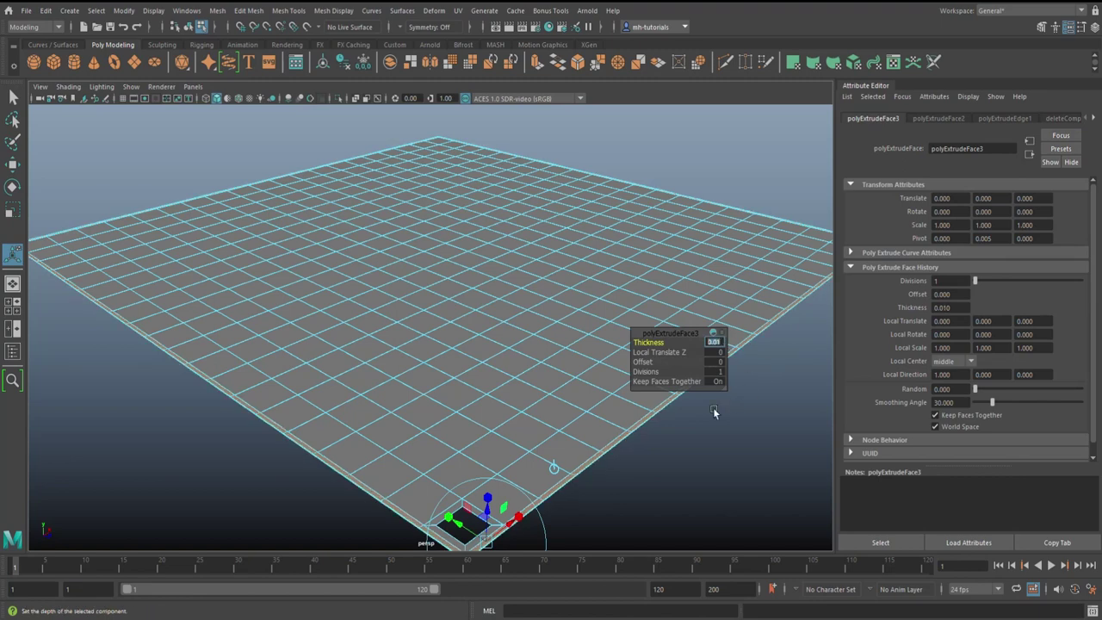
{"action": "scroll", "coordinate": [713, 411], "scroll_direction": "up", "scroll_amount": 3}
{"action": "middle_click_drag", "start_coordinate": [603, 448], "coordinate": [588, 337], "text": "alt"}
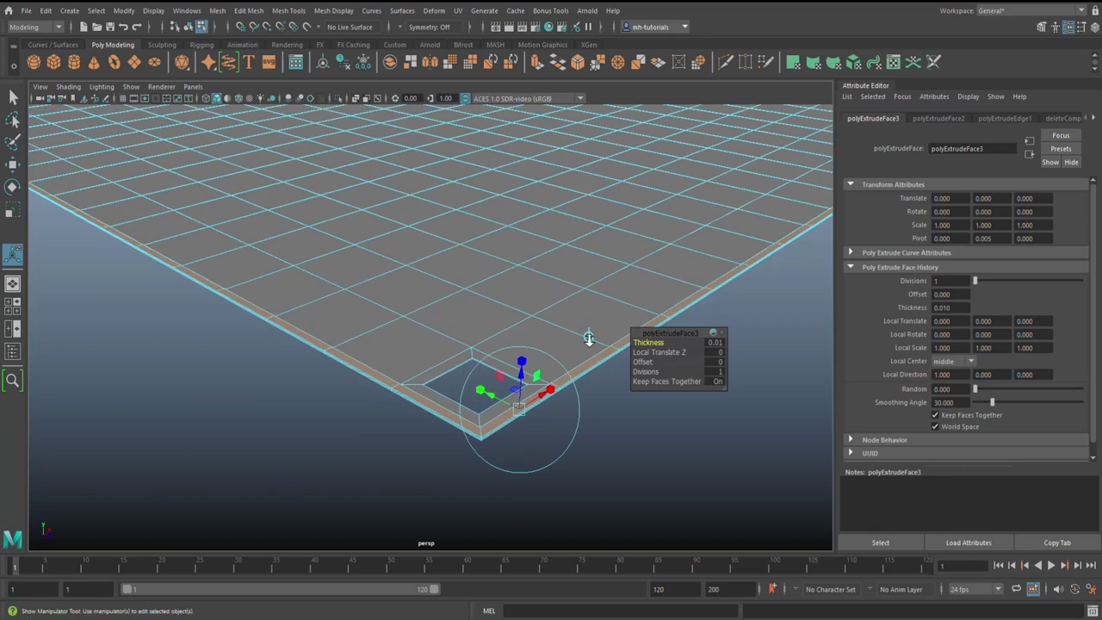
{"action": "scroll", "coordinate": [588, 337], "scroll_direction": "up", "scroll_amount": 2}
{"action": "left_click_drag", "start_coordinate": [588, 337], "coordinate": [477, 363], "text": "alt"}
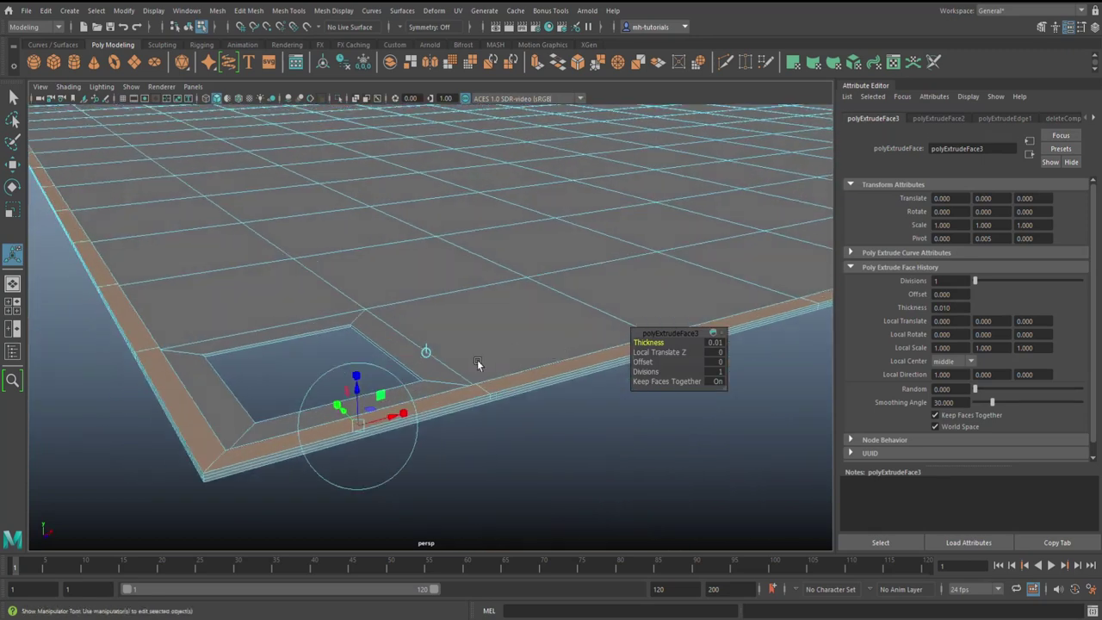
{"action": "key", "text": "q"}
{"action": "right_click_drag", "start_coordinate": [526, 297], "coordinate": [567, 285]}
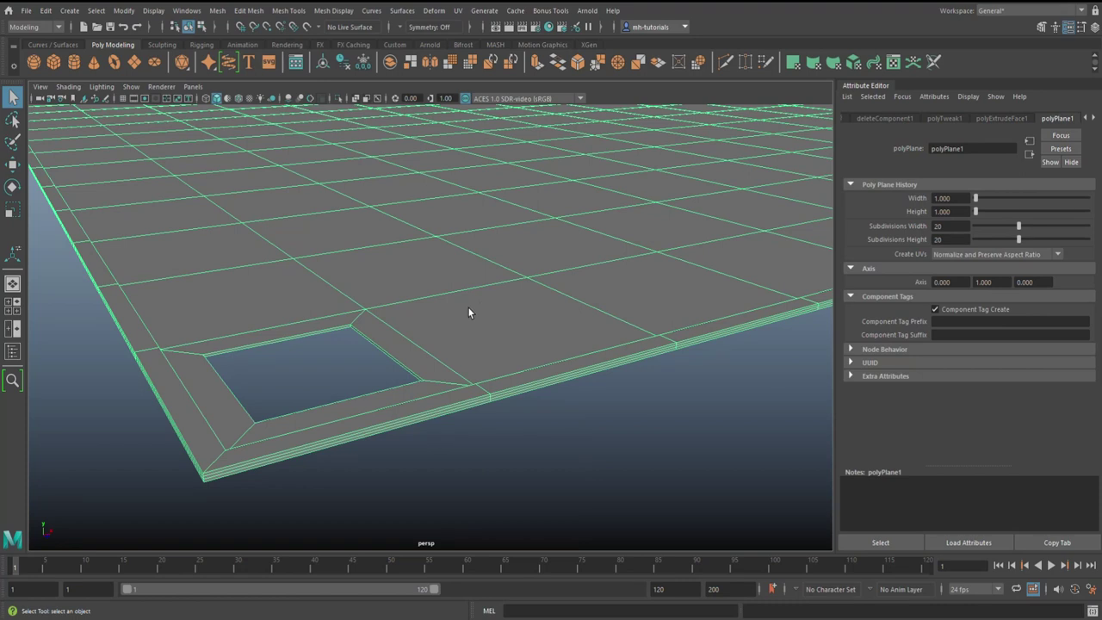
Preview the plate smoothed, then reselect it and turn the smooth preview off.
{"action": "key", "text": "3"}
{"action": "left_click", "coordinate": [569, 425]}
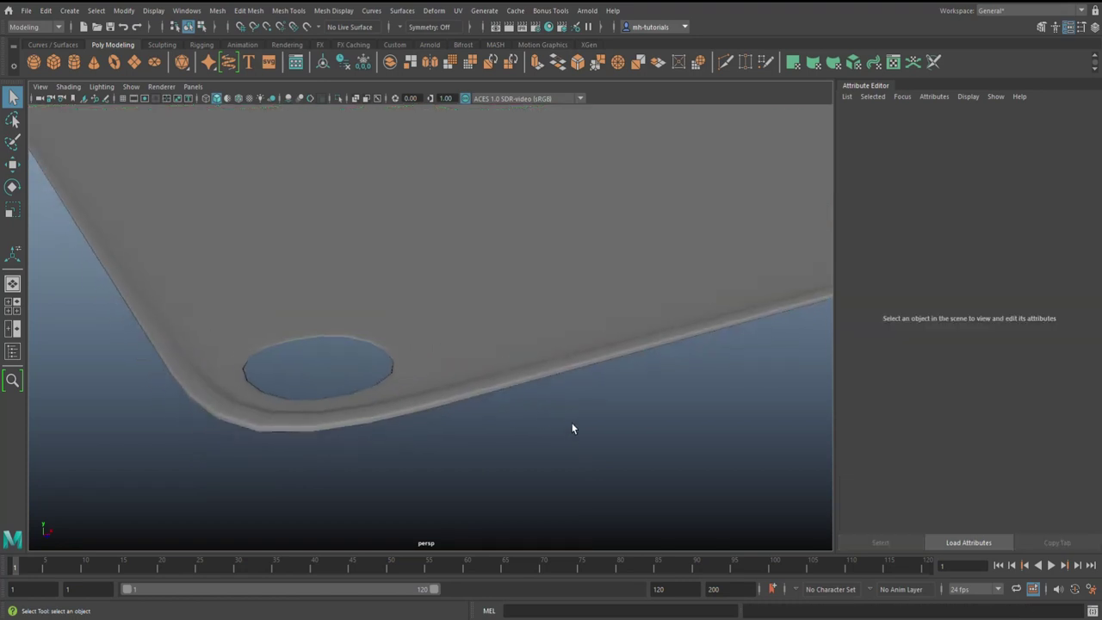
{"action": "scroll", "coordinate": [559, 431], "scroll_direction": "up", "scroll_amount": 3}
{"action": "scroll", "coordinate": [551, 438], "scroll_direction": "up", "scroll_amount": 2}
{"action": "scroll", "coordinate": [563, 394], "scroll_direction": "down", "scroll_amount": 2}
{"action": "middle_click_drag", "start_coordinate": [563, 393], "coordinate": [660, 310], "text": "alt"}
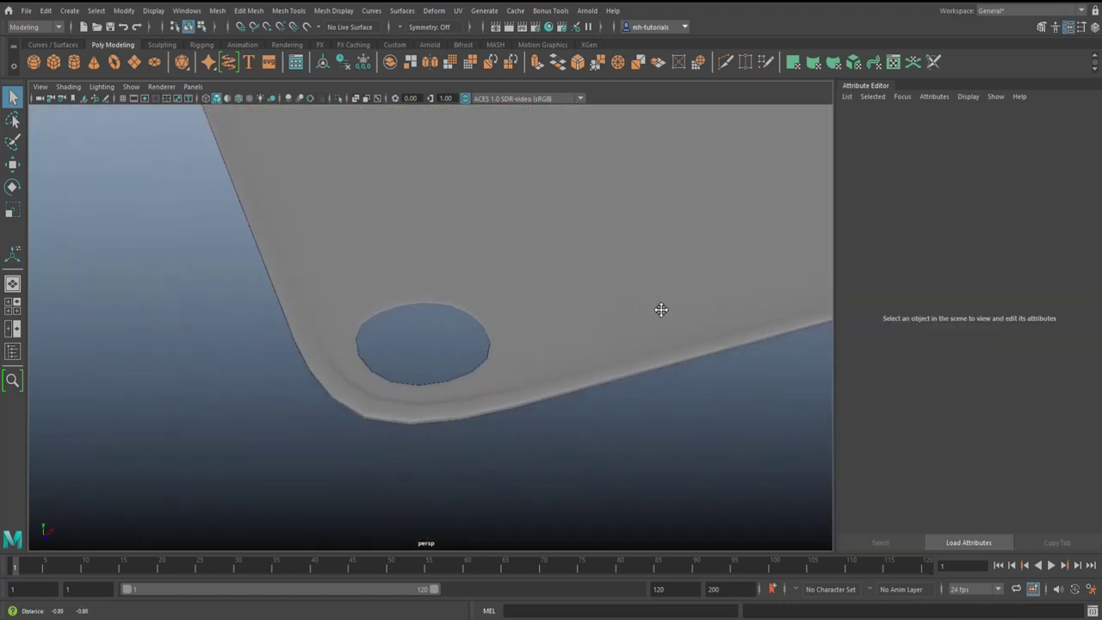
{"action": "left_click", "coordinate": [557, 391]}
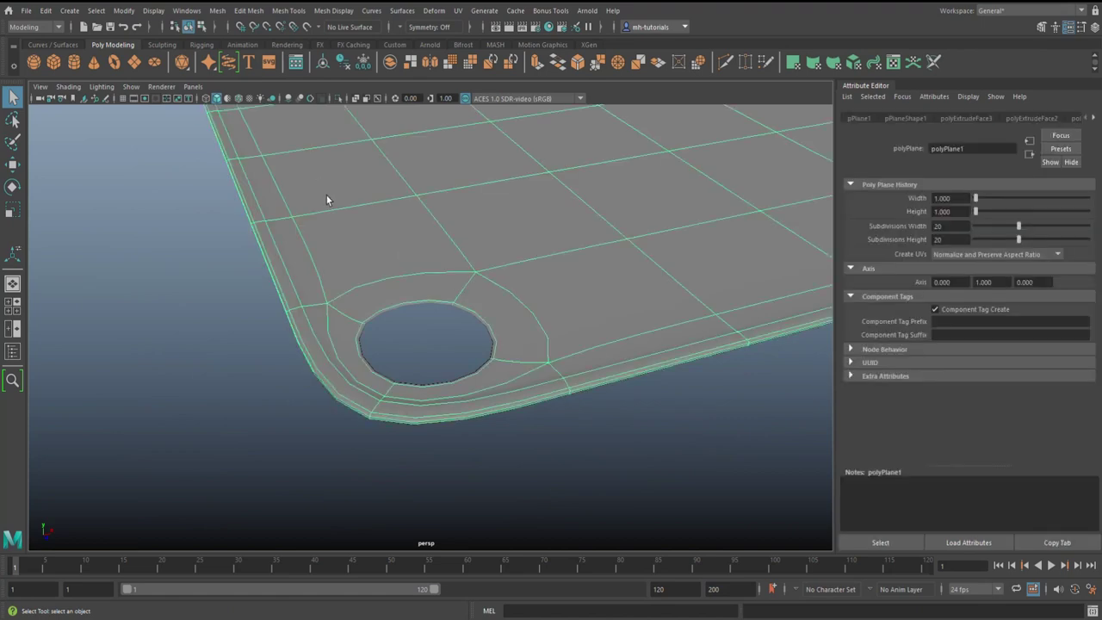
{"action": "key", "text": "1"}
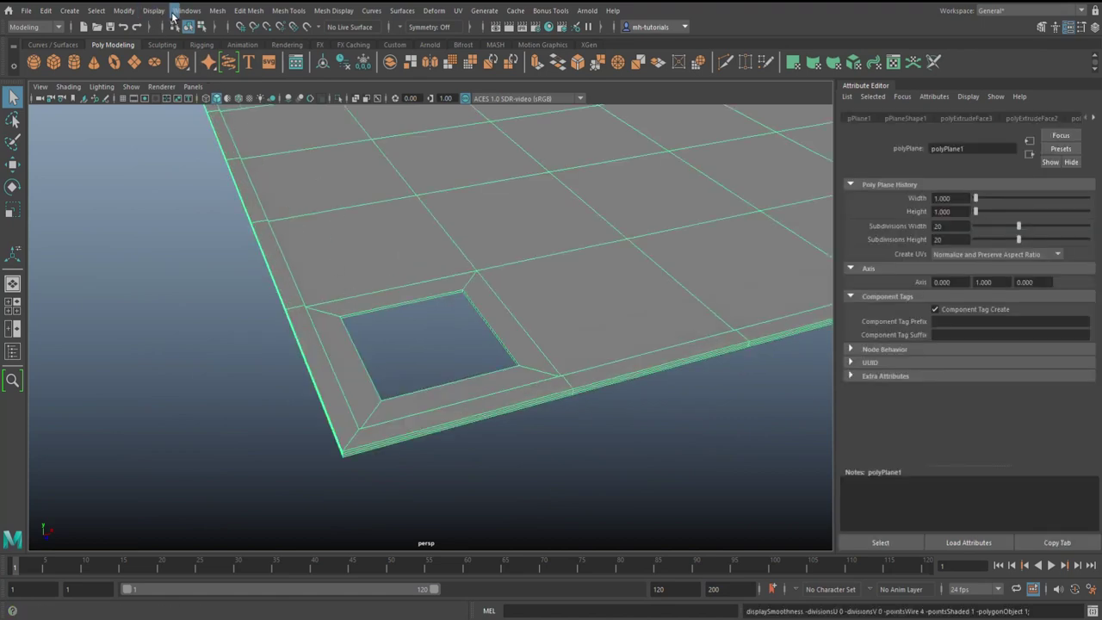
Apply Mesh > Smooth to the plate with Divisions set to 2.
{"action": "left_click", "coordinate": [217, 11]}
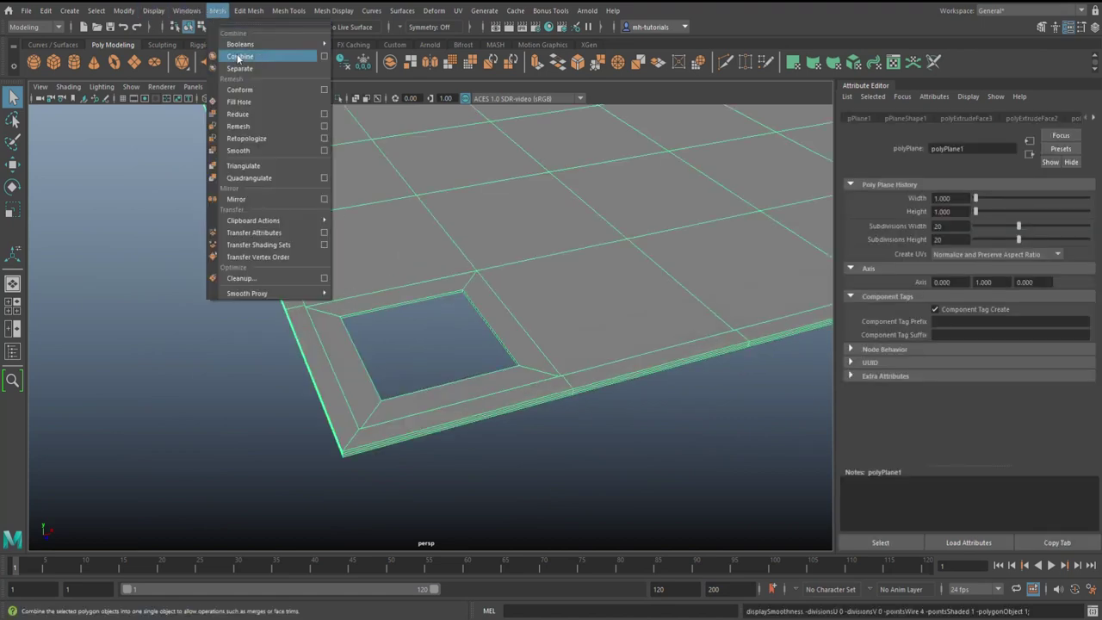
{"action": "left_click", "coordinate": [256, 151]}
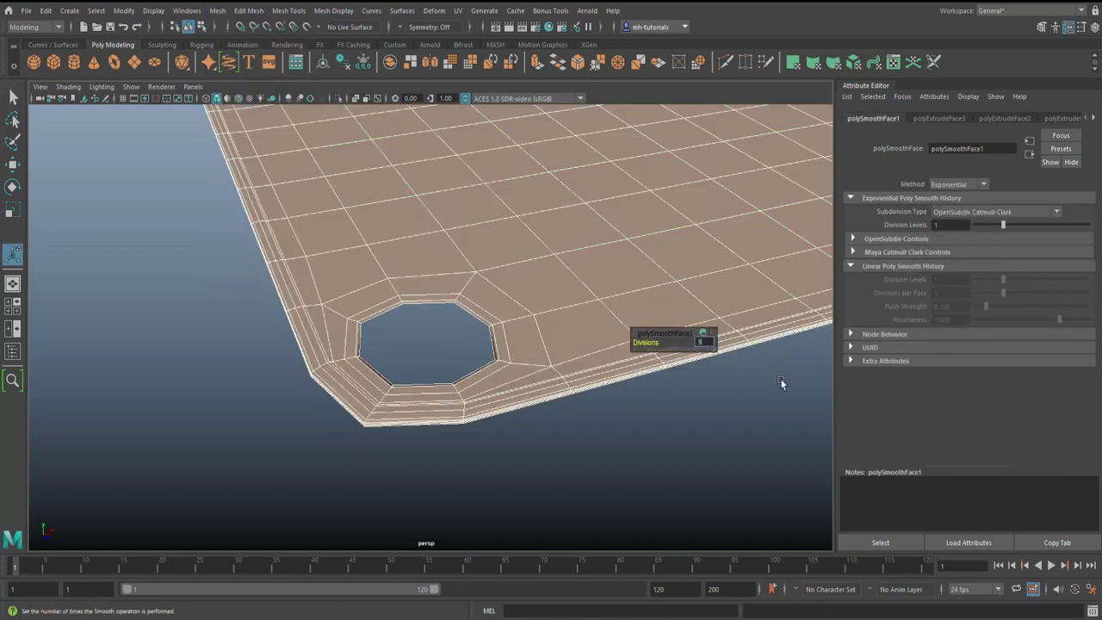
{"action": "type", "text": "3"}
{"action": "key", "text": "Return"}
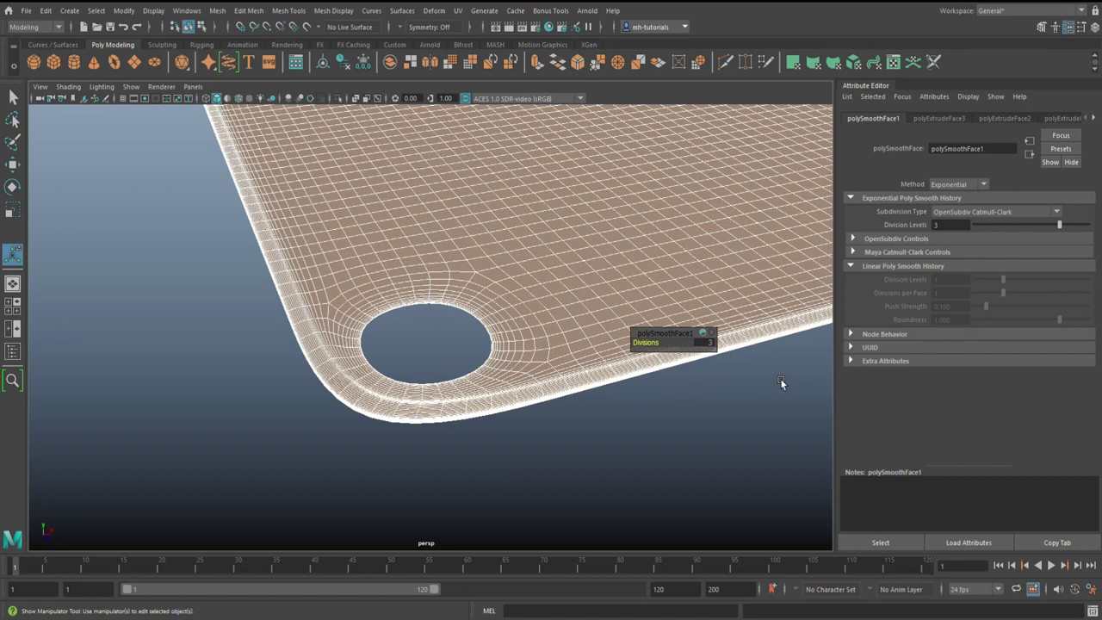
{"action": "type", "text": "1"}
{"action": "key", "text": "Return"}
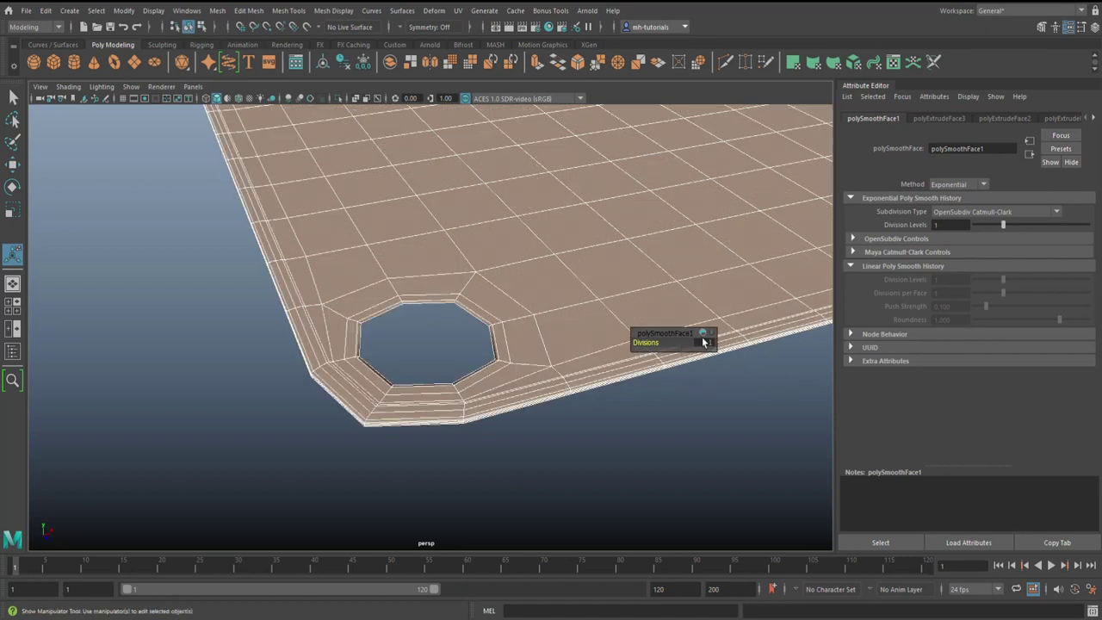
{"action": "type", "text": "2"}
{"action": "key", "text": "Return"}
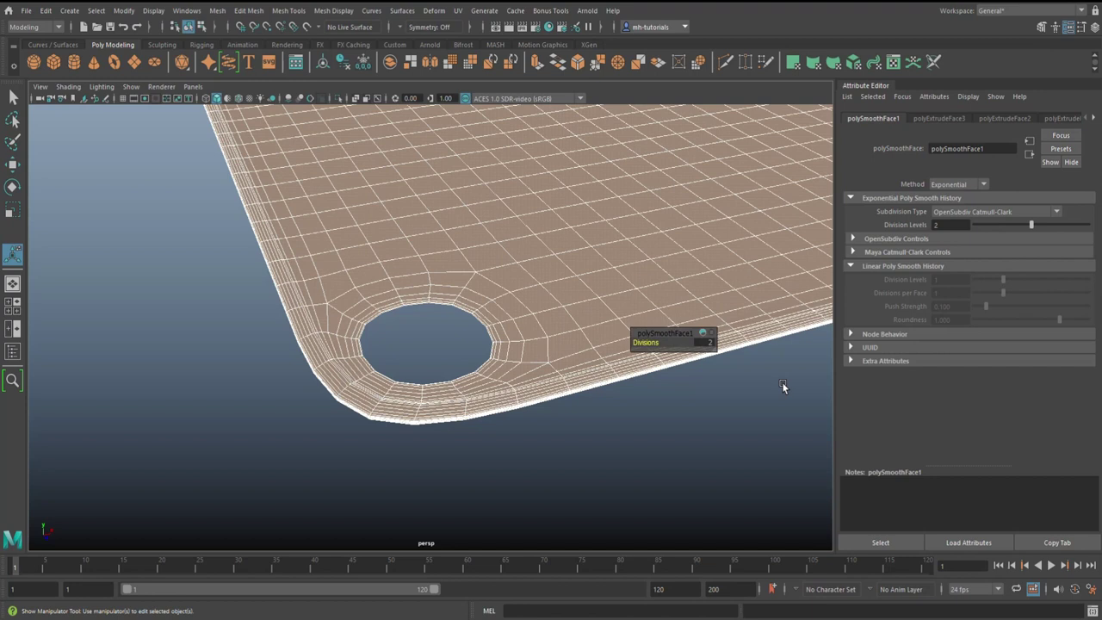
{"action": "left_click", "coordinate": [667, 444]}
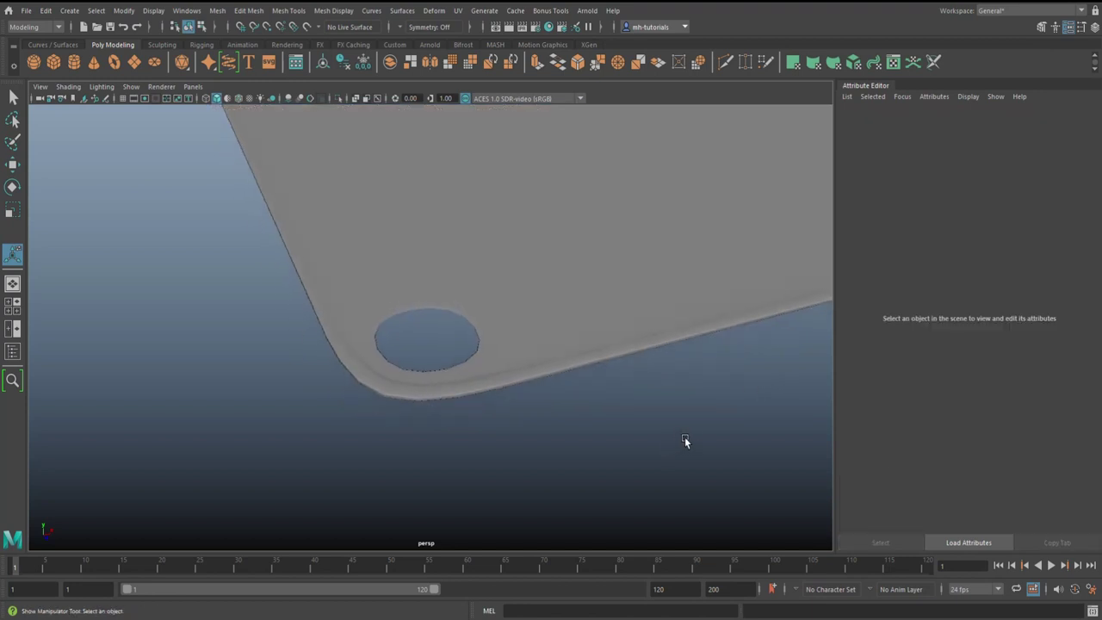
Create a polygon torus and move it along X and Z toward the plate's front edge.
{"action": "left_click_drag", "start_coordinate": [685, 441], "coordinate": [652, 445], "text": "alt"}
{"action": "mouse_move", "coordinate": [652, 445]}
{"action": "middle_mouse_down", "text": "alt"}
{"action": "mouse_move", "coordinate": [657, 410]}
{"action": "mouse_move", "coordinate": [694, 450]}
{"action": "middle_mouse_up", "text": "alt"}
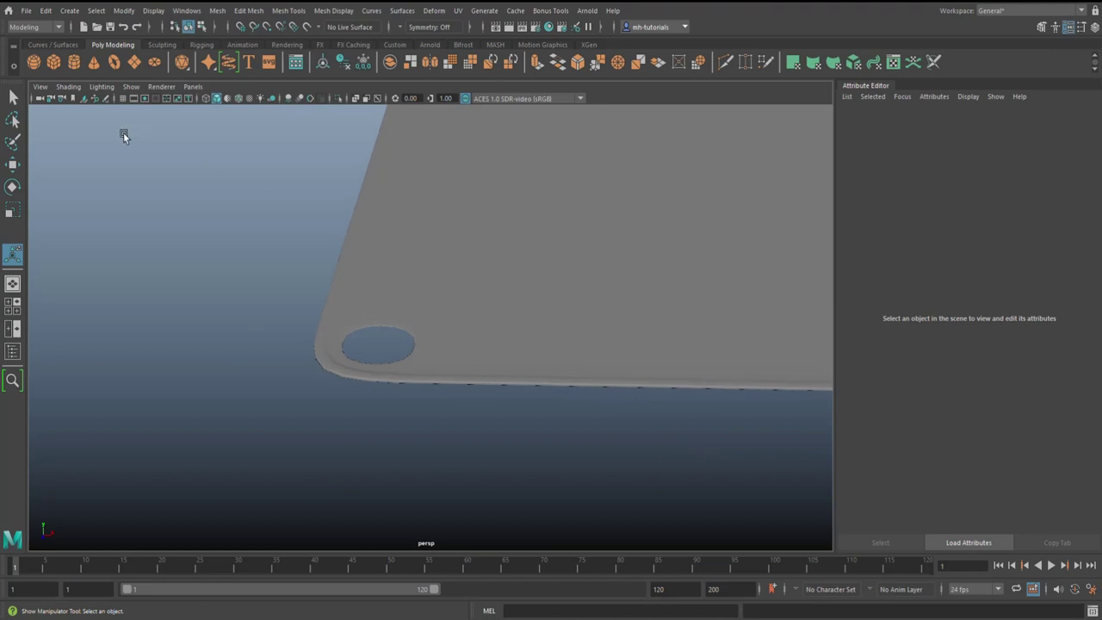
{"action": "left_click", "coordinate": [114, 62]}
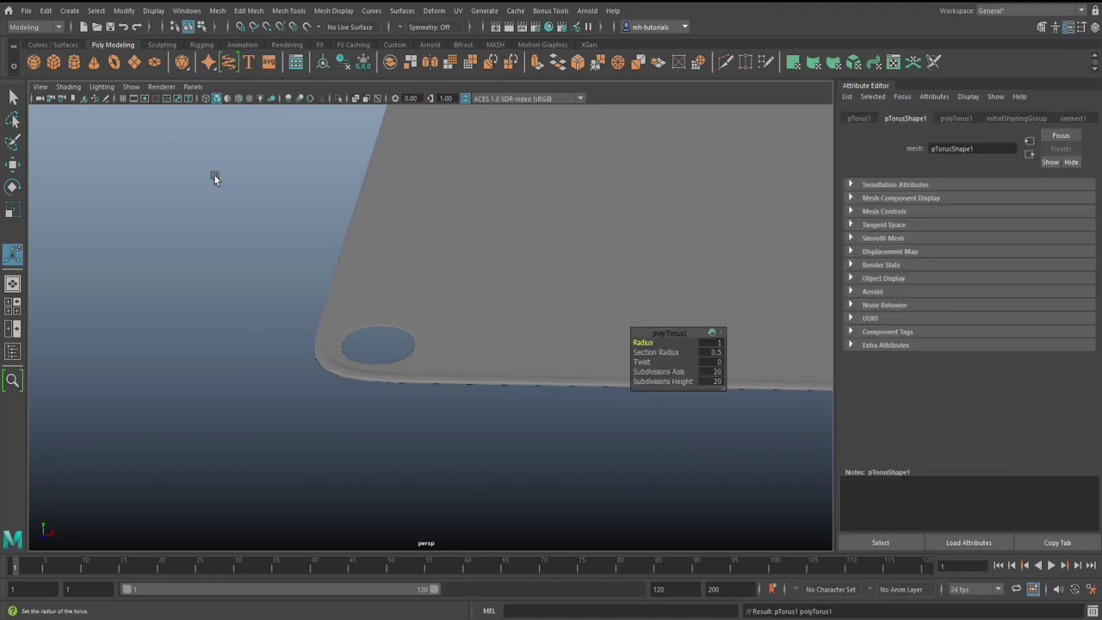
{"action": "mouse_move", "coordinate": [425, 310]}
{"action": "left_mouse_down", "text": "alt"}
{"action": "mouse_move", "coordinate": [526, 343]}
{"action": "mouse_move", "coordinate": [620, 327]}
{"action": "mouse_move", "coordinate": [615, 303]}
{"action": "mouse_move", "coordinate": [733, 198]}
{"action": "left_mouse_up", "text": "alt"}
{"action": "key", "text": "w"}
{"action": "left_click_drag", "start_coordinate": [809, 170], "coordinate": [499, 169]}
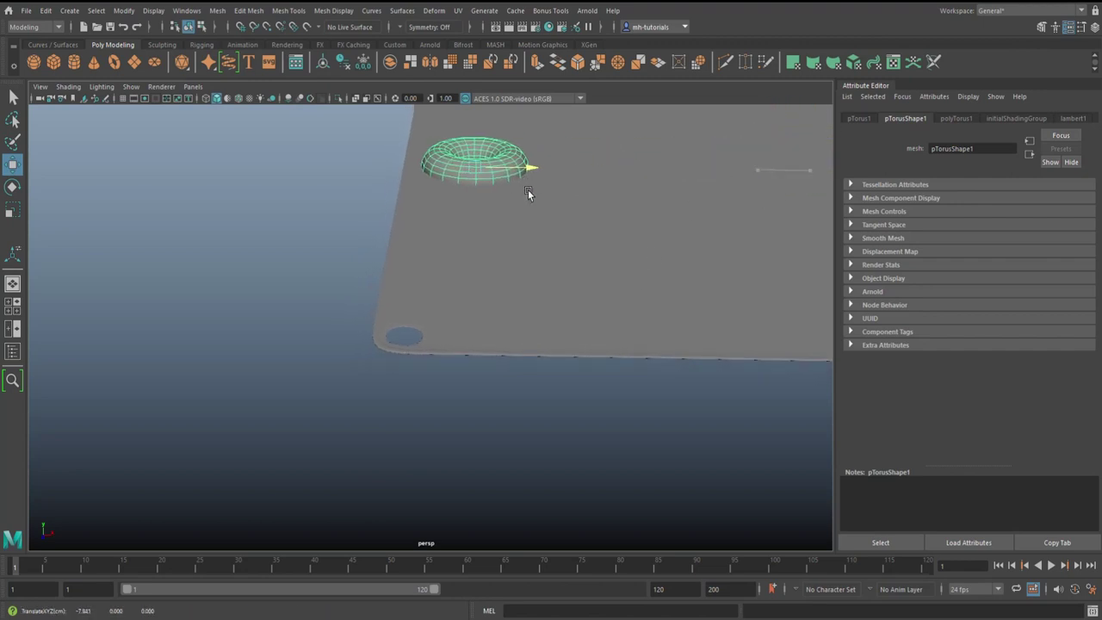
{"action": "left_click_drag", "start_coordinate": [438, 193], "coordinate": [410, 377]}
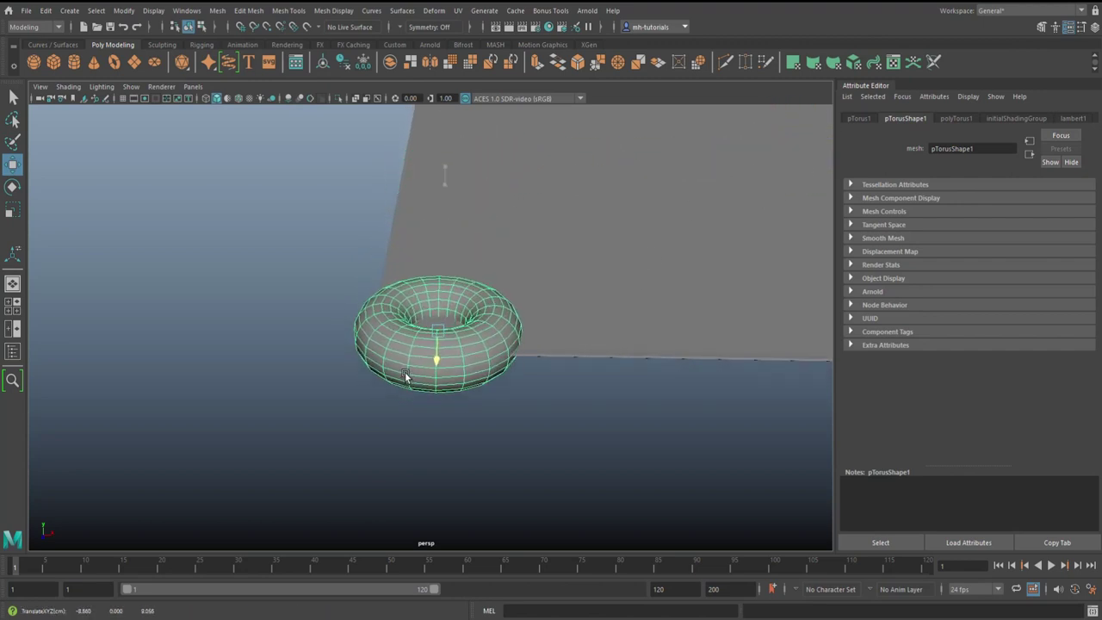
{"action": "left_click", "coordinate": [15, 310]}
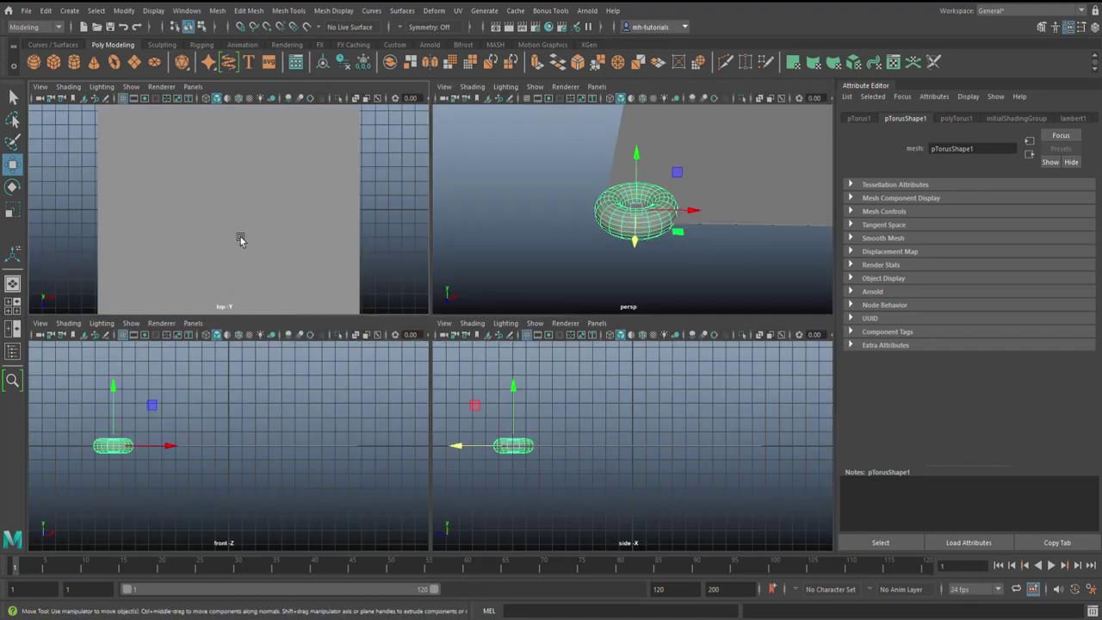
In the enlarged top view, move the torus onto the plate's corner hole.
{"action": "key", "text": "space"}
{"action": "scroll", "coordinate": [244, 237], "scroll_direction": "down", "scroll_amount": 5}
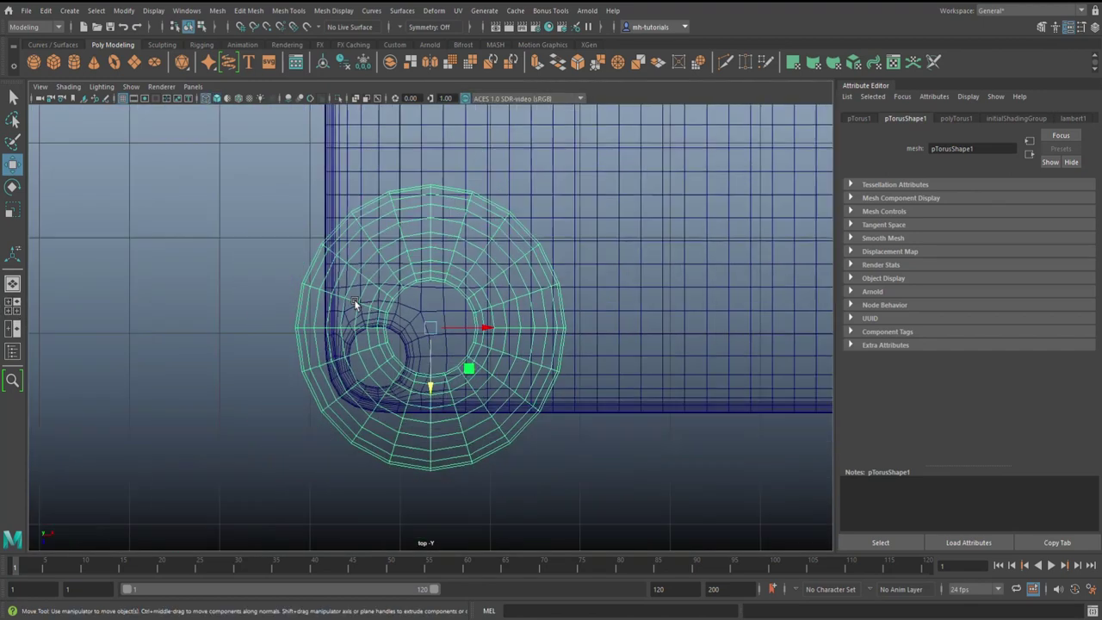
{"action": "scroll", "coordinate": [422, 334], "scroll_direction": "up", "scroll_amount": 2}
{"action": "left_click_drag", "start_coordinate": [432, 326], "coordinate": [386, 355]}
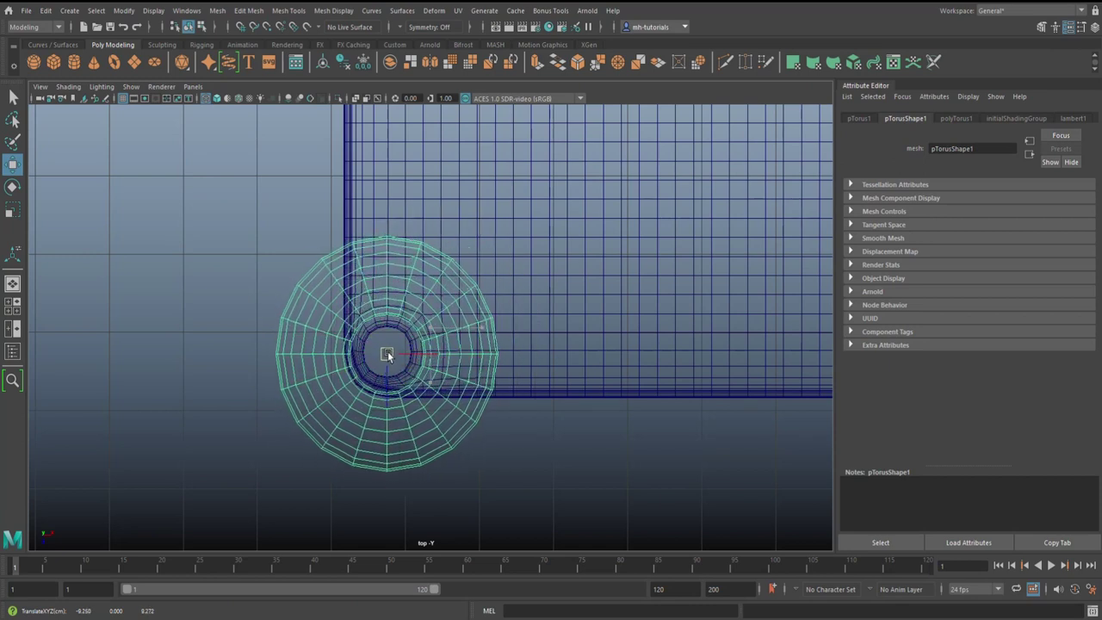
{"action": "scroll", "coordinate": [387, 360], "scroll_direction": "up", "scroll_amount": 3}
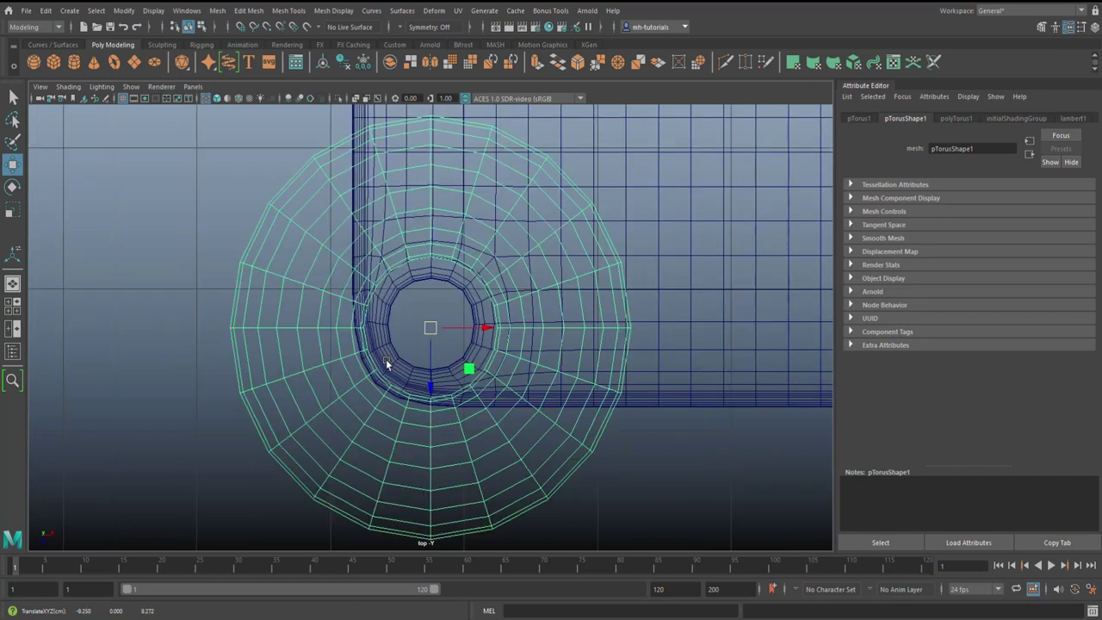
Scale the torus down to about 0.27 and centre it precisely over the hole.
{"action": "key", "text": "r"}
{"action": "mouse_move", "coordinate": [433, 323]}
{"action": "left_mouse_down"}
{"action": "mouse_move", "coordinate": [214, 424]}
{"action": "mouse_move", "coordinate": [216, 433]}
{"action": "left_mouse_up"}
{"action": "key", "text": "w"}
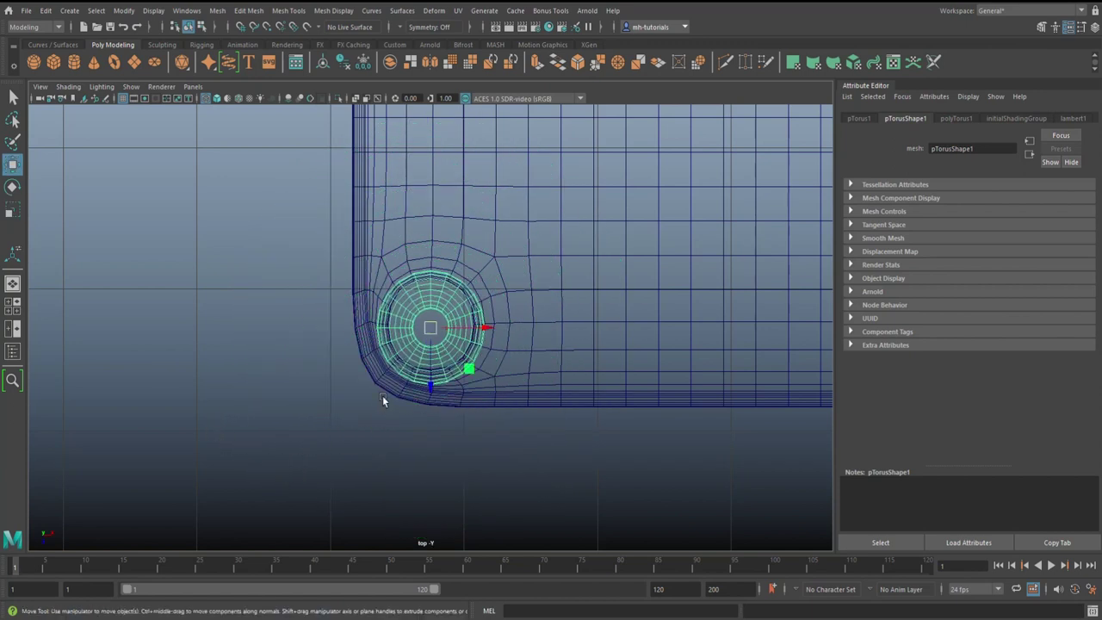
{"action": "left_click_drag", "start_coordinate": [433, 335], "coordinate": [434, 330]}
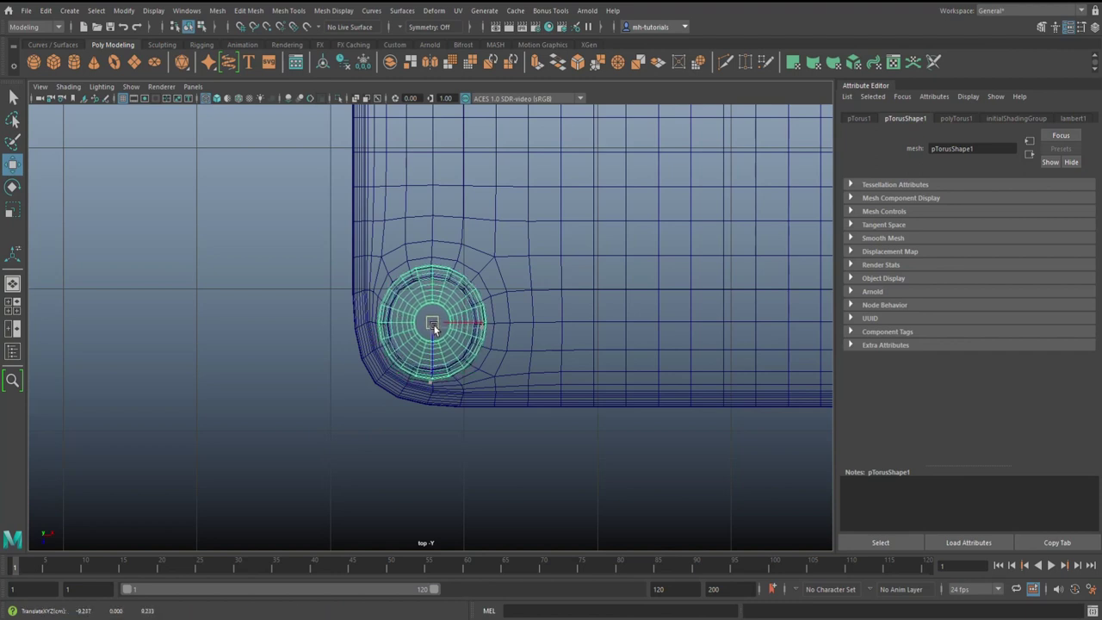
{"action": "left_click_drag", "start_coordinate": [433, 329], "coordinate": [431, 325]}
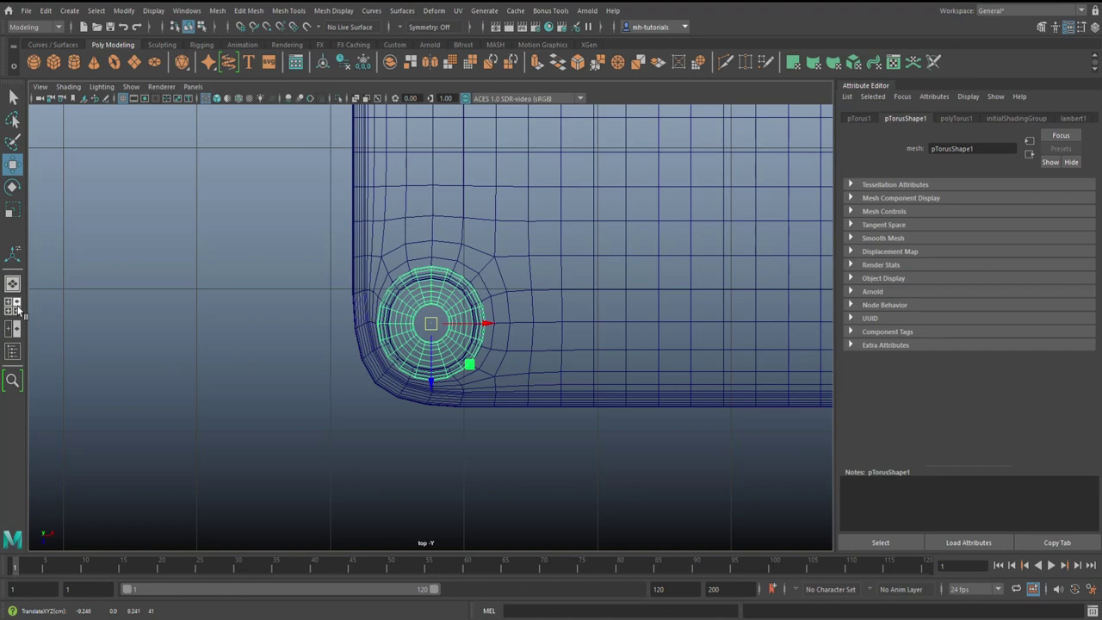
{"action": "left_click", "coordinate": [13, 306]}
In the front view, squash the torus flat vertically and raise it above the plate.
{"action": "key", "text": "space"}
{"action": "key", "text": "f"}
{"action": "key", "text": "r"}
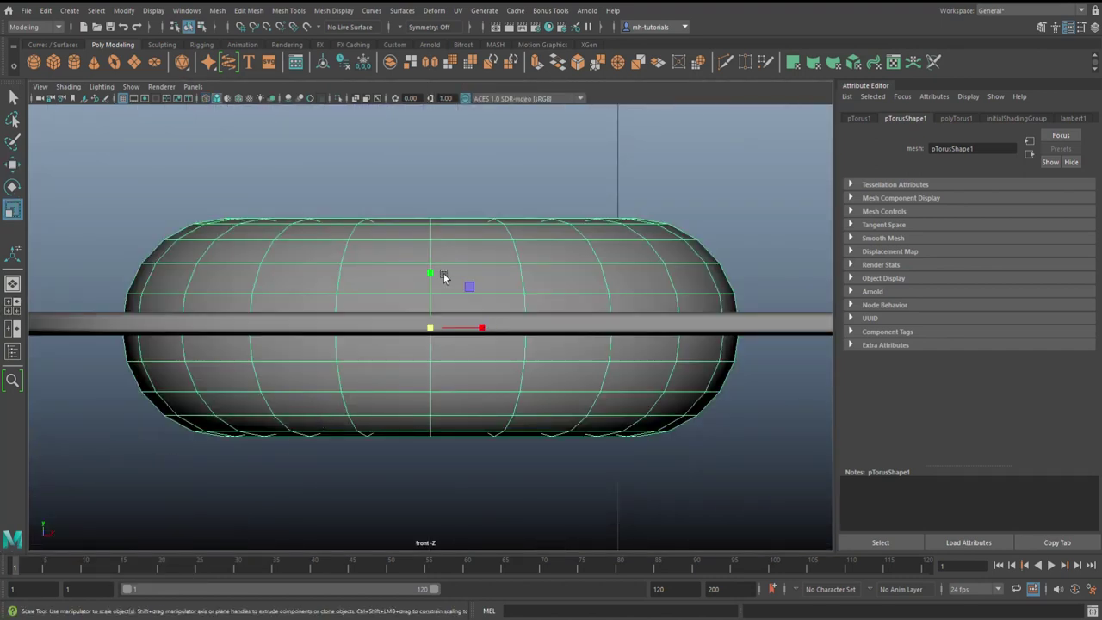
{"action": "left_click_drag", "start_coordinate": [431, 273], "coordinate": [438, 311]}
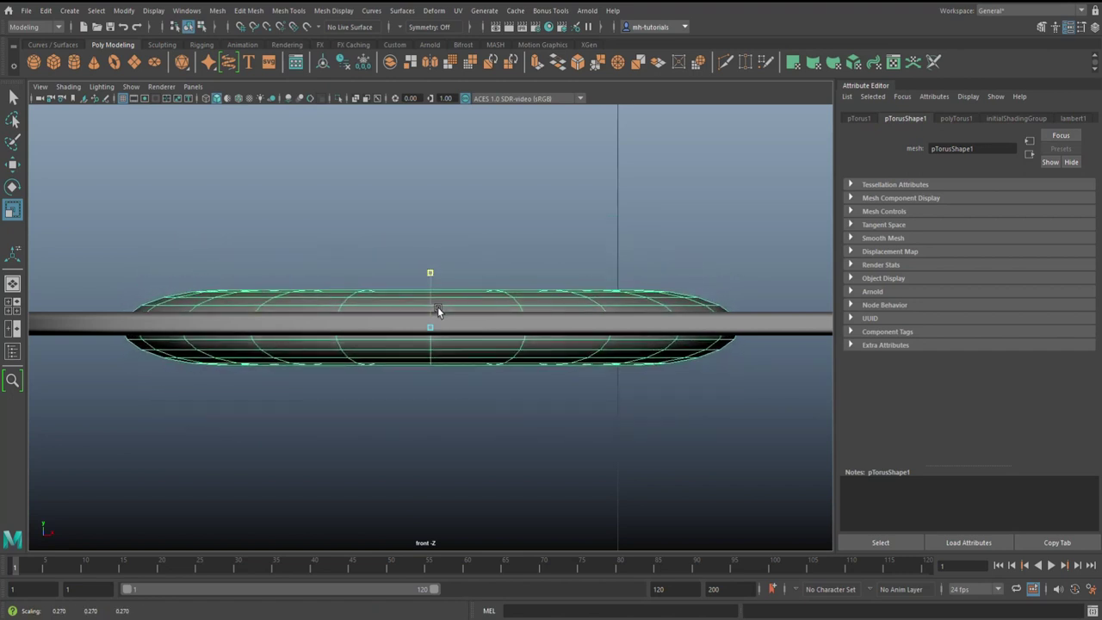
{"action": "left_click_drag", "start_coordinate": [438, 312], "coordinate": [431, 330]}
{"action": "scroll", "coordinate": [431, 319], "scroll_direction": "down", "scroll_amount": 5}
{"action": "key", "text": "w"}
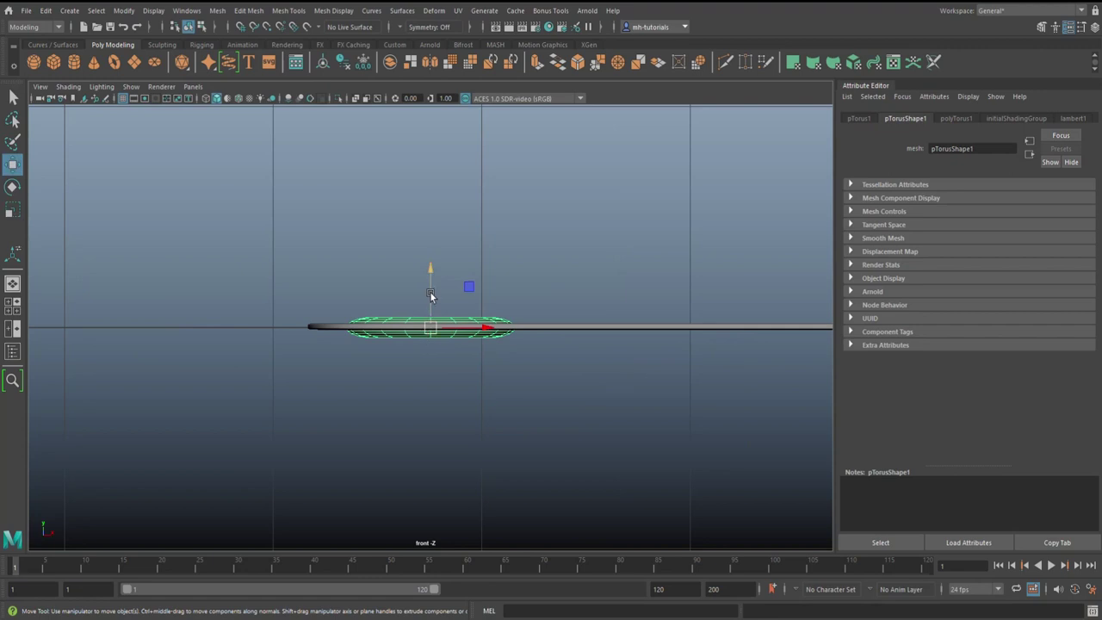
{"action": "left_click_drag", "start_coordinate": [433, 272], "coordinate": [443, 208]}
Select the torus's lower half of faces and delete them.
{"action": "right_click_drag", "start_coordinate": [595, 208], "coordinate": [599, 242]}
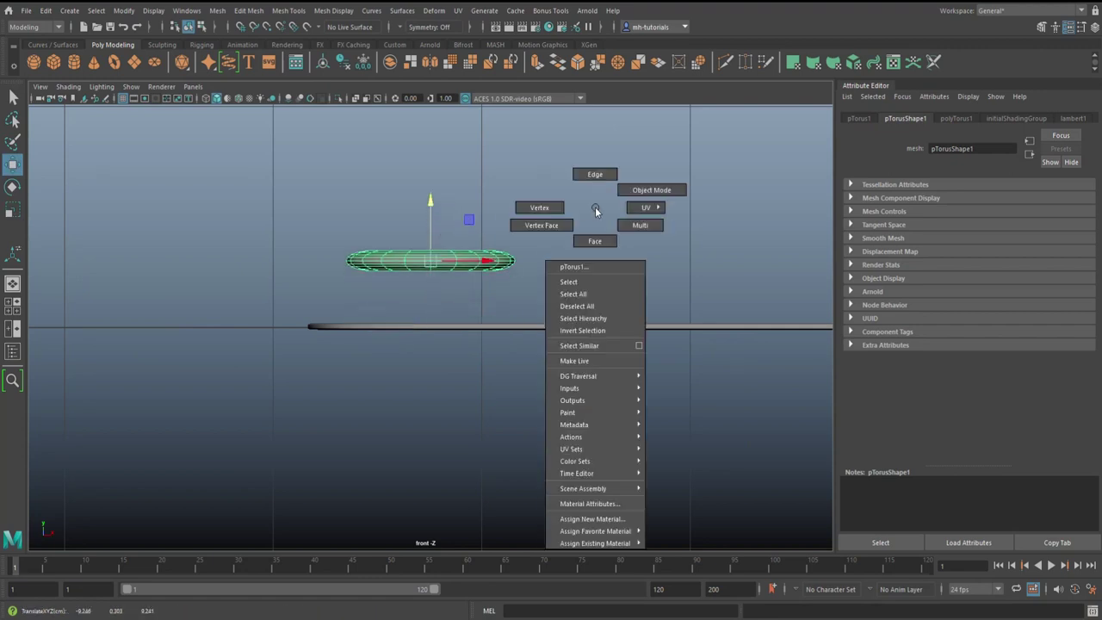
{"action": "scroll", "coordinate": [574, 314], "scroll_direction": "up", "scroll_amount": 2}
{"action": "scroll", "coordinate": [568, 284], "scroll_direction": "up", "scroll_amount": 3}
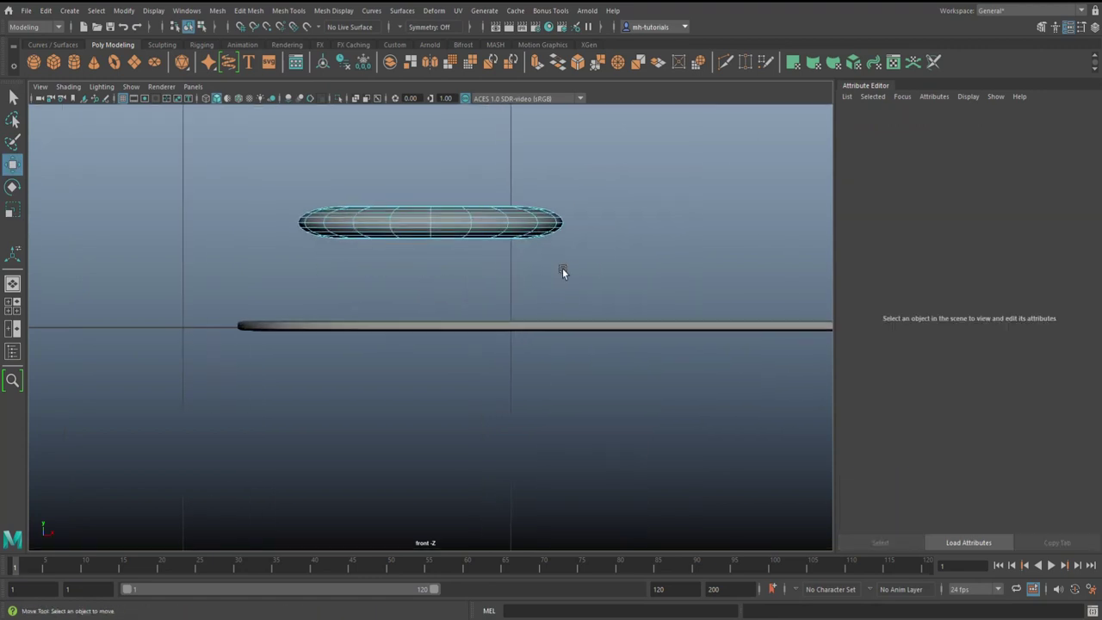
{"action": "scroll", "coordinate": [563, 268], "scroll_direction": "up", "scroll_amount": 1}
{"action": "left_click_drag", "start_coordinate": [147, 264], "coordinate": [688, 218]}
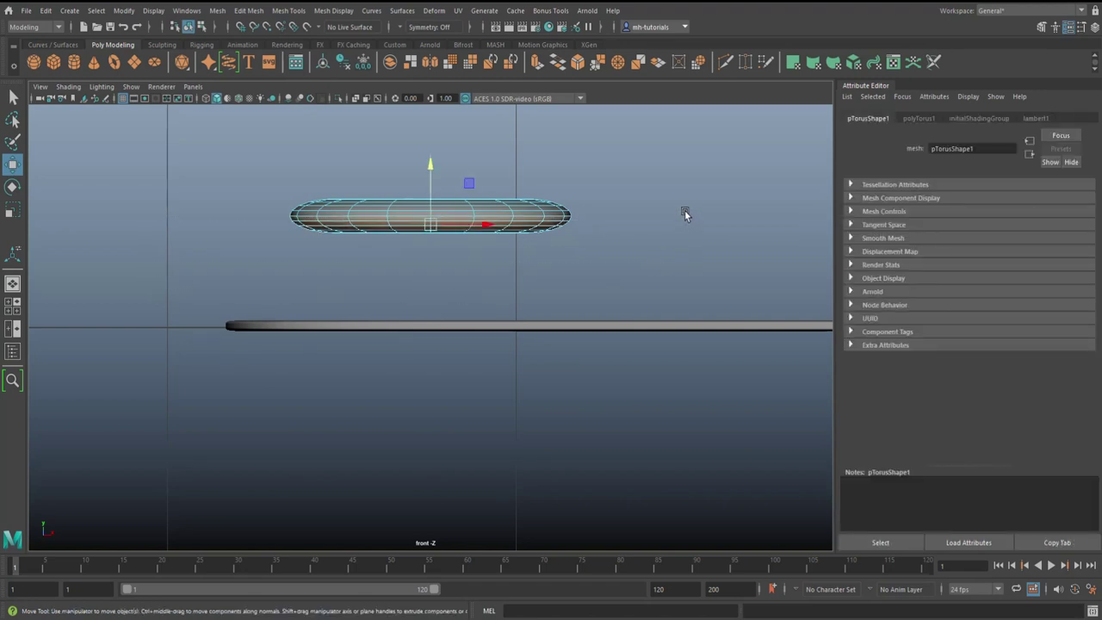
{"action": "key", "text": "Delete"}
Inspect the half-ring at the plate corner in perspective view and switch to edge selection.
{"action": "left_click", "coordinate": [23, 310]}
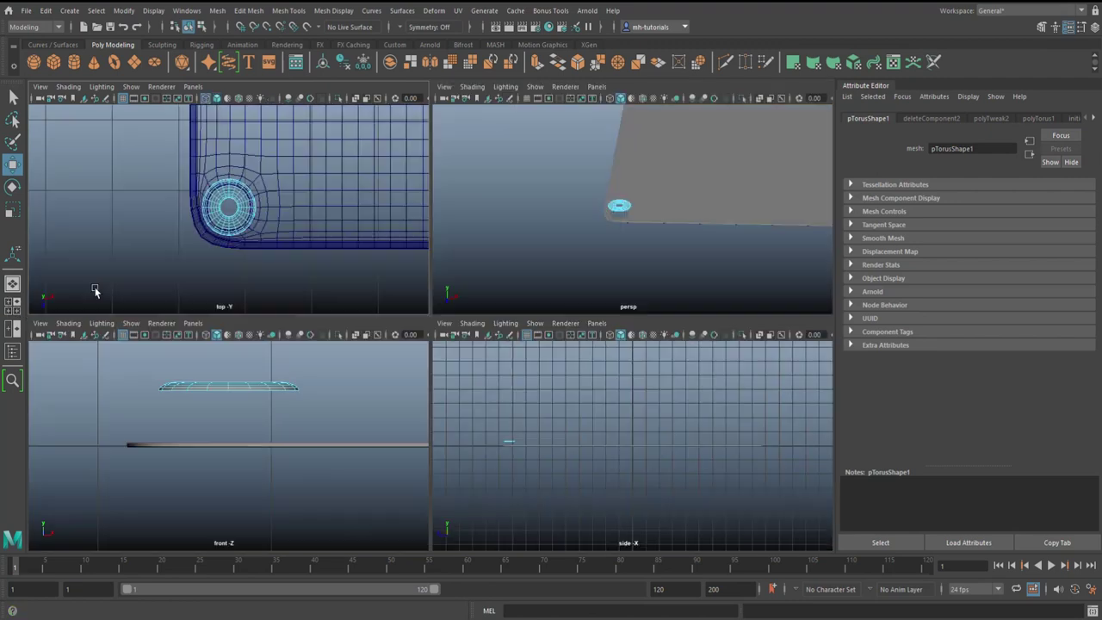
{"action": "key", "text": "space"}
{"action": "key", "text": "a"}
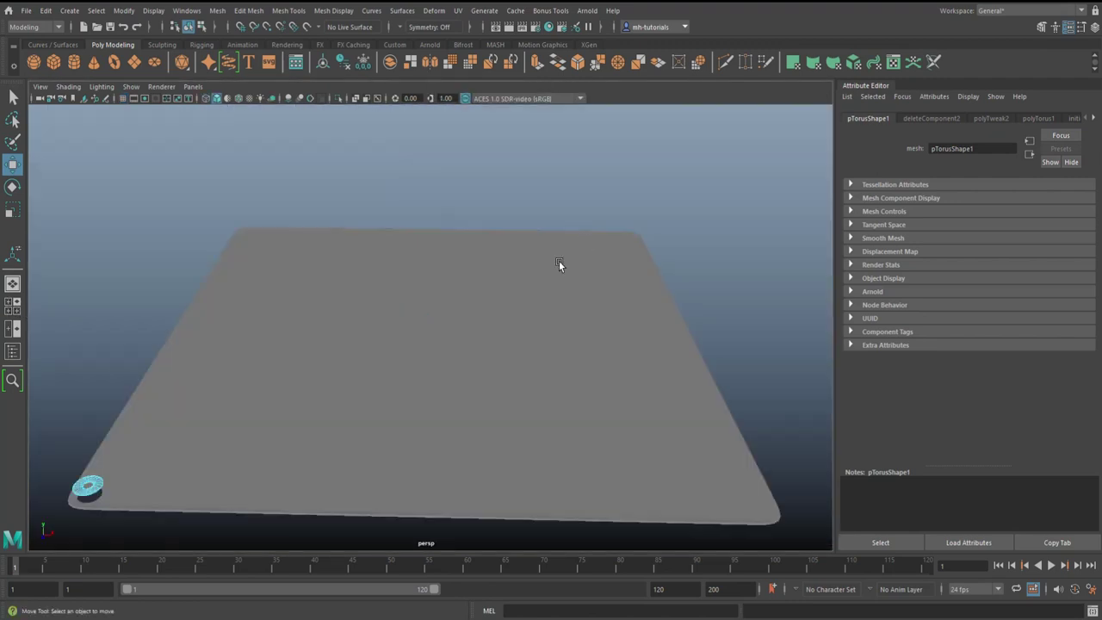
{"action": "key", "text": "f"}
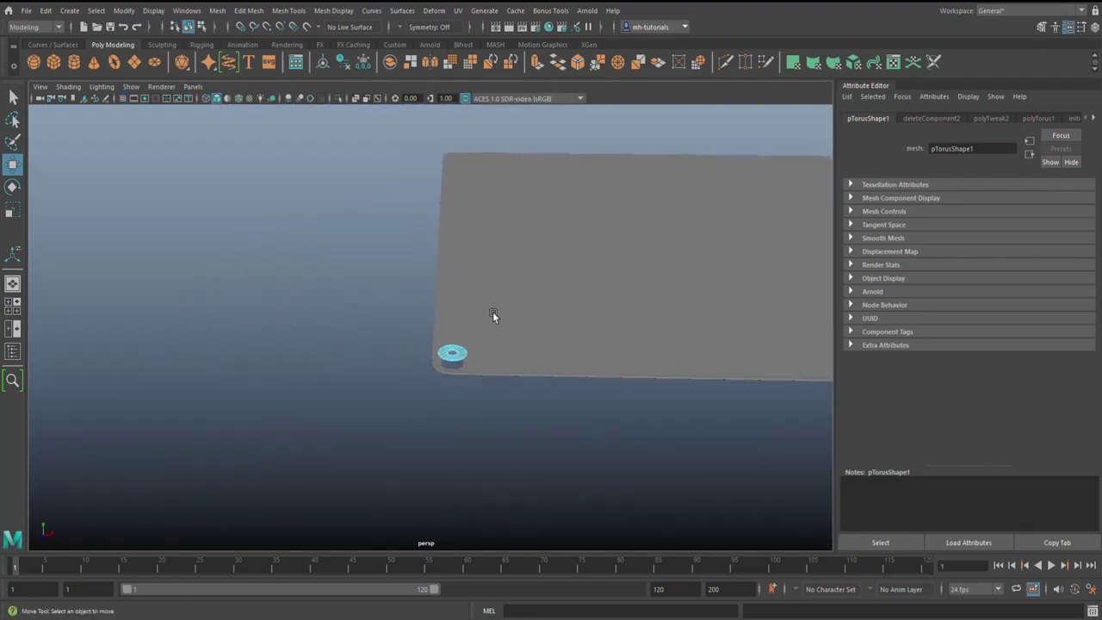
{"action": "right_click_drag", "start_coordinate": [470, 369], "coordinate": [522, 281]}
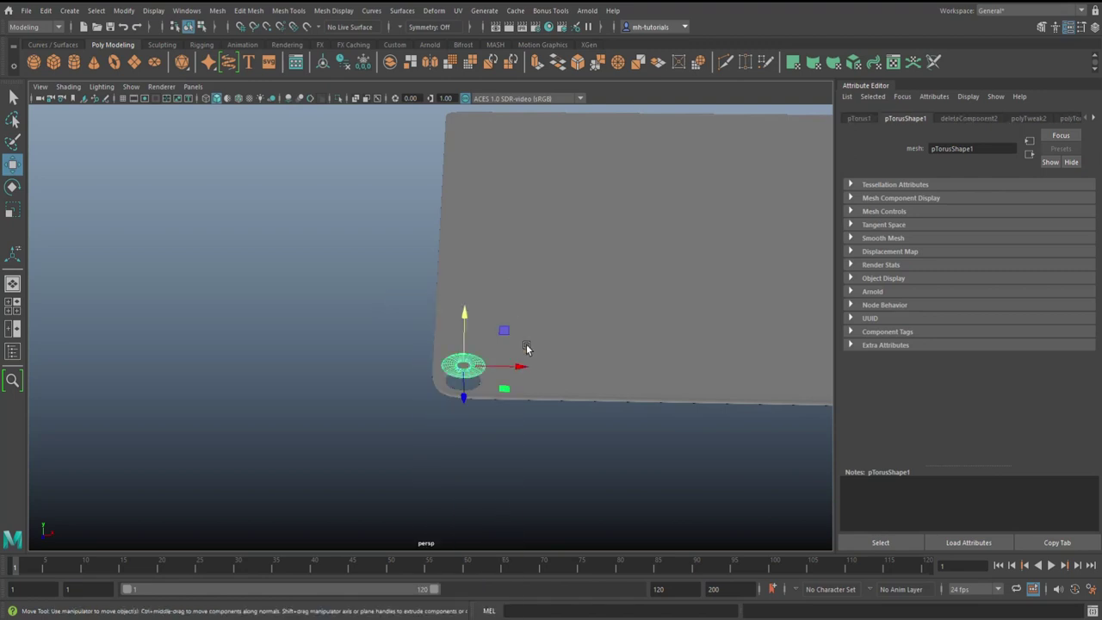
{"action": "key", "text": "f"}
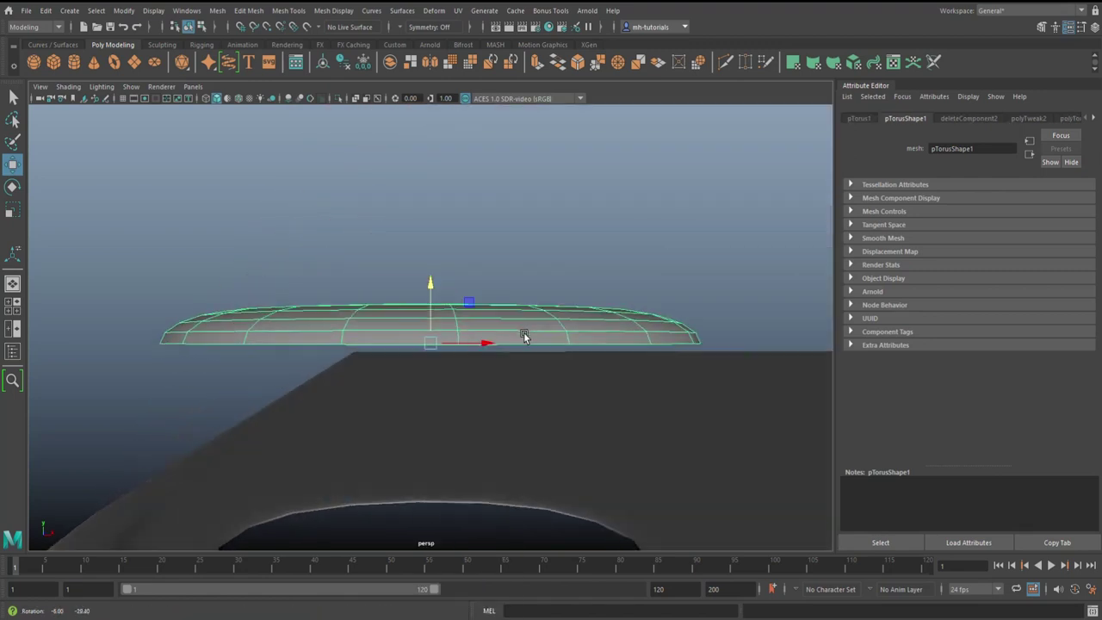
{"action": "left_click_drag", "start_coordinate": [512, 365], "coordinate": [526, 342], "text": "alt"}
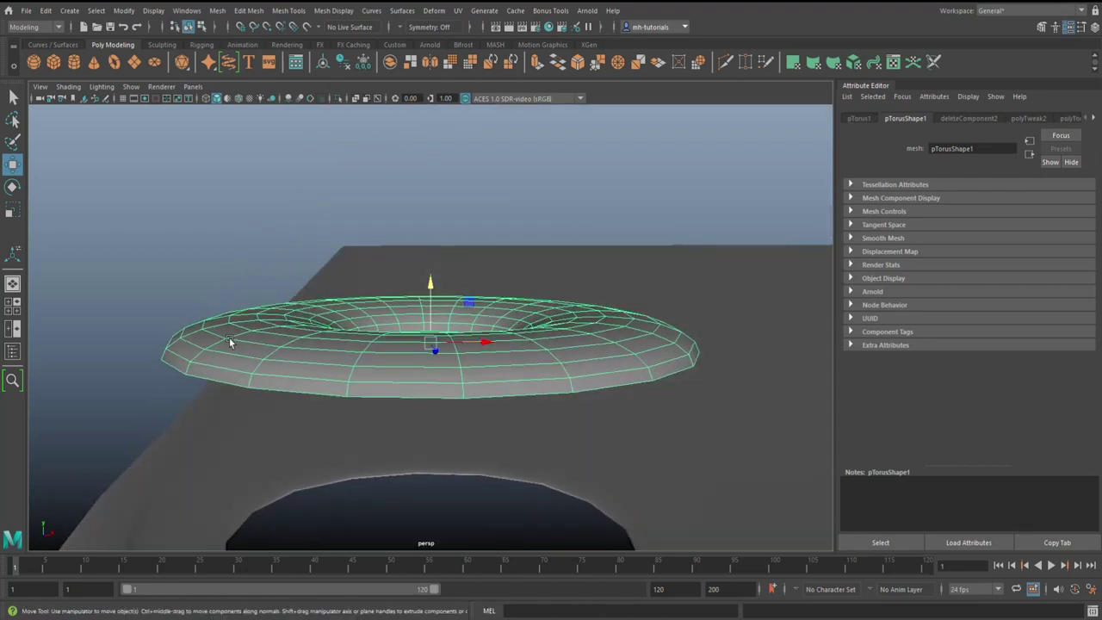
{"action": "right_click_drag", "start_coordinate": [230, 337], "coordinate": [233, 259]}
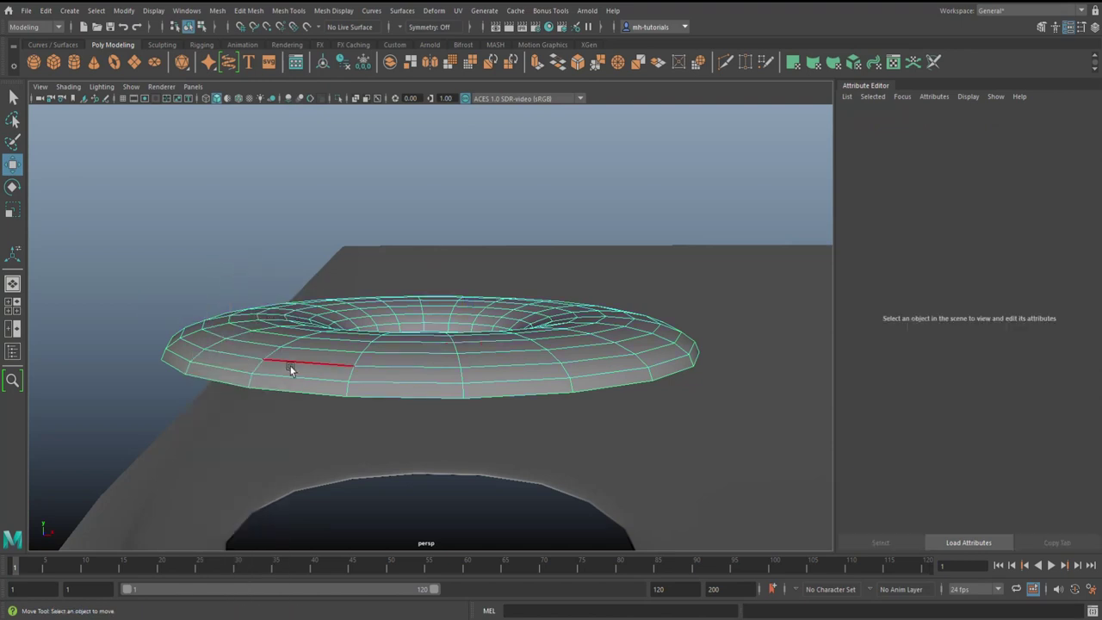
Pull the ring's open edge loop slightly inward and up, then extrude it upward into a short wall.
{"action": "left_click", "coordinate": [307, 363]}
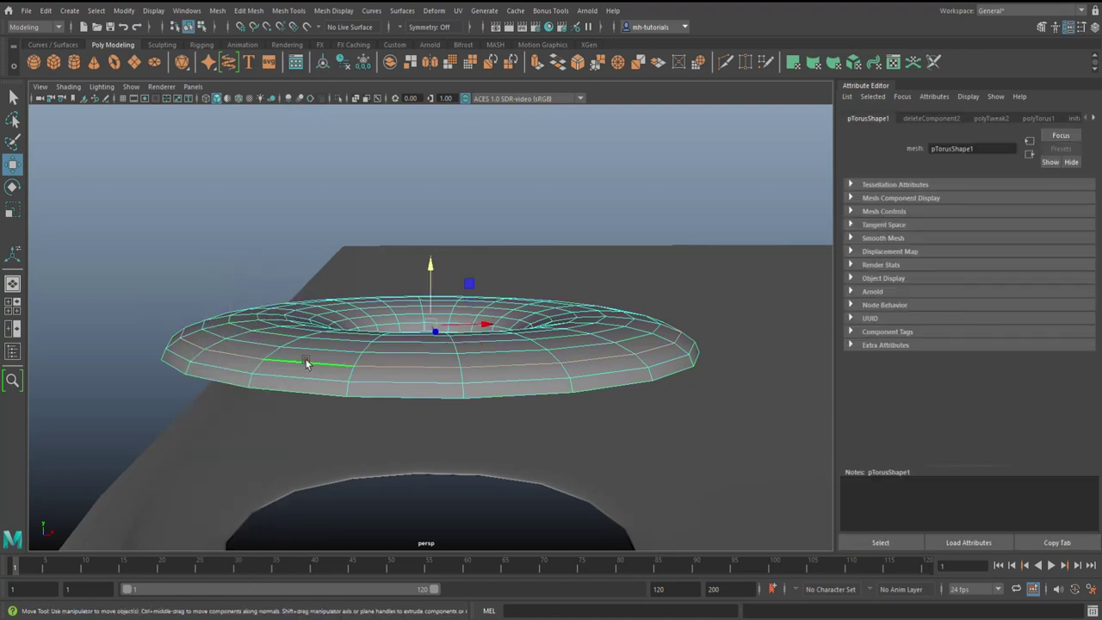
{"action": "key", "text": "r"}
{"action": "left_click_drag", "start_coordinate": [430, 325], "coordinate": [411, 328]}
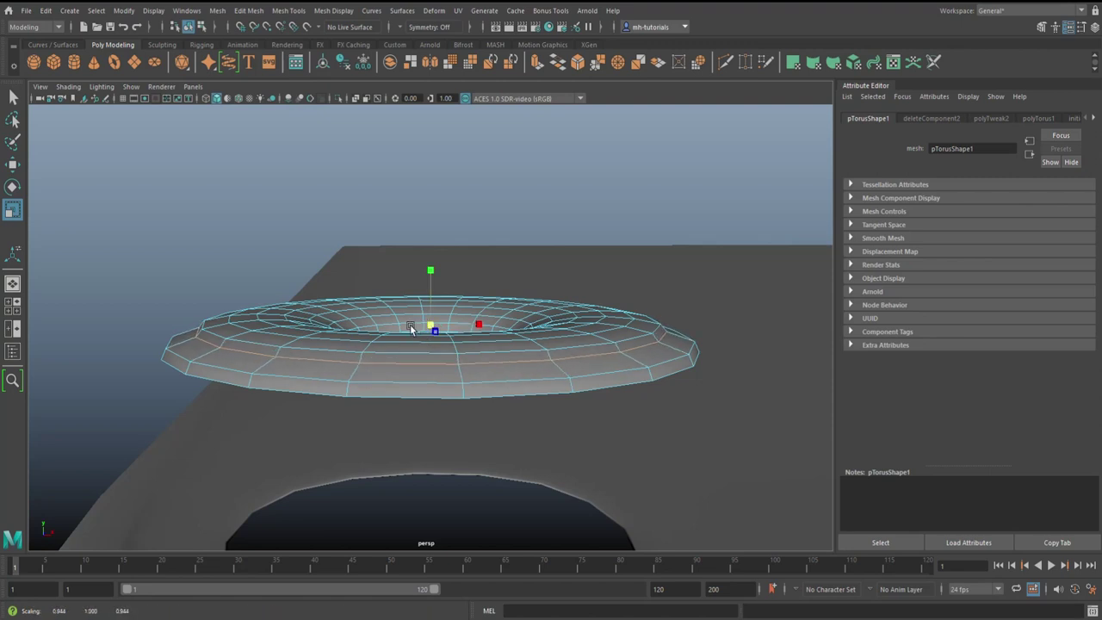
{"action": "key", "text": "w"}
{"action": "left_click_drag", "start_coordinate": [433, 270], "coordinate": [431, 278]}
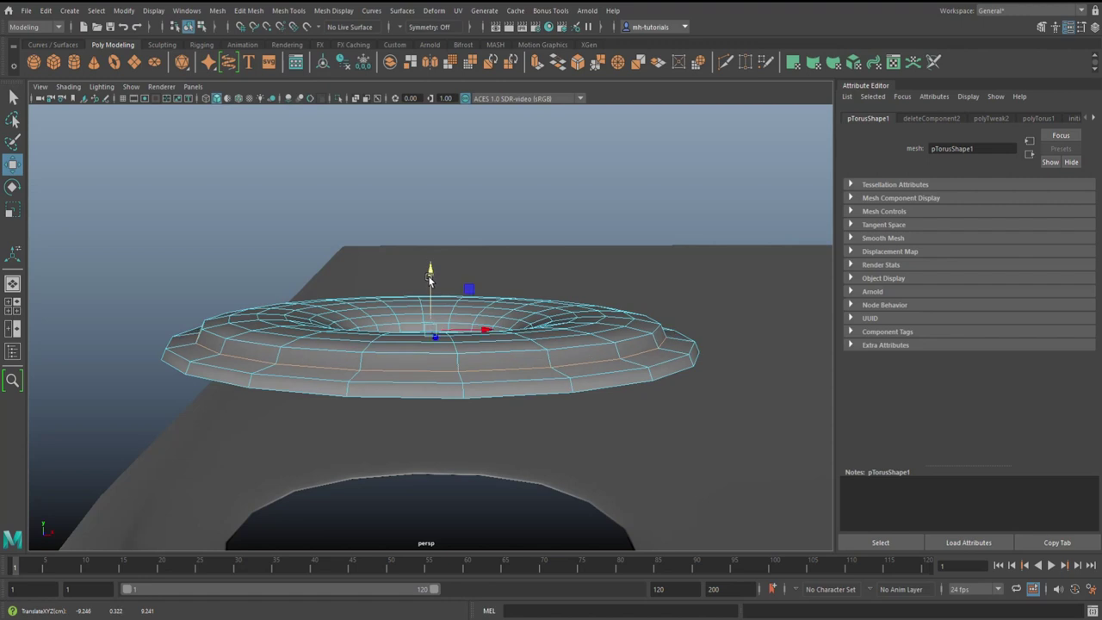
{"action": "mouse_move", "coordinate": [522, 339]}
{"action": "left_mouse_down", "text": "alt"}
{"action": "mouse_move", "coordinate": [551, 342]}
{"action": "mouse_move", "coordinate": [552, 362]}
{"action": "mouse_move", "coordinate": [549, 353]}
{"action": "left_mouse_up", "text": "alt"}
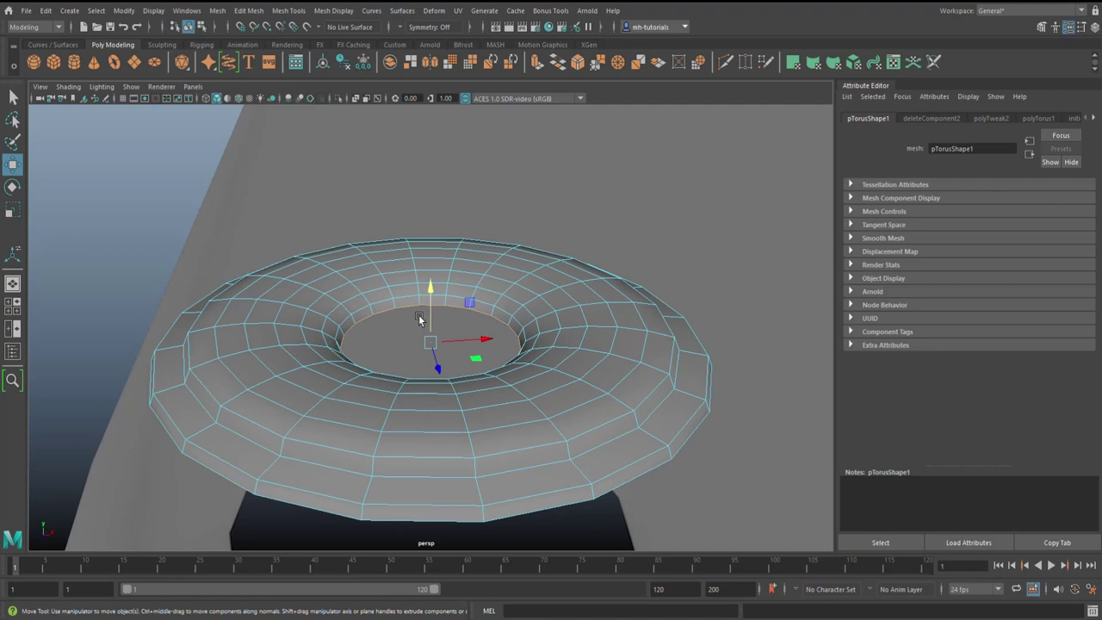
{"action": "key", "text": "ctrl+e"}
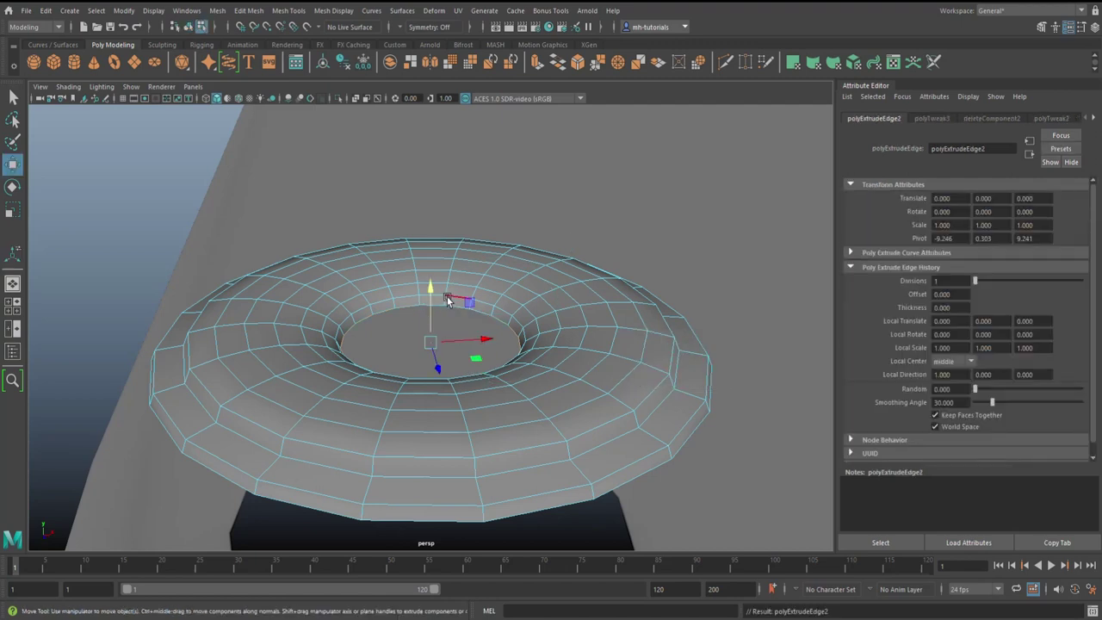
{"action": "left_click_drag", "start_coordinate": [431, 294], "coordinate": [434, 308]}
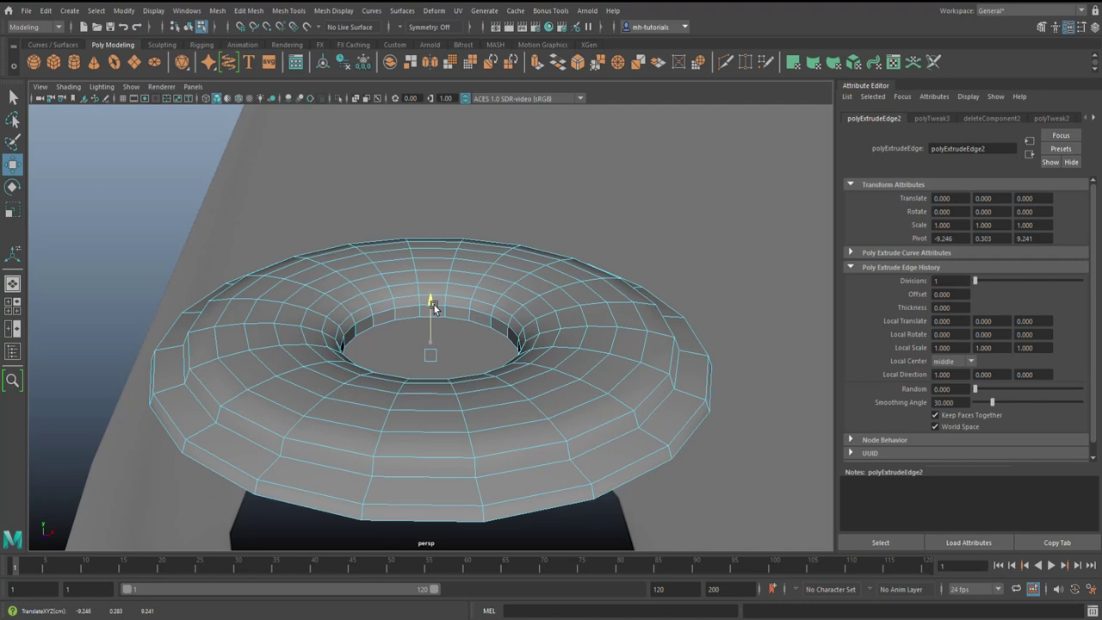
{"action": "right_click_drag", "start_coordinate": [526, 262], "coordinate": [586, 260]}
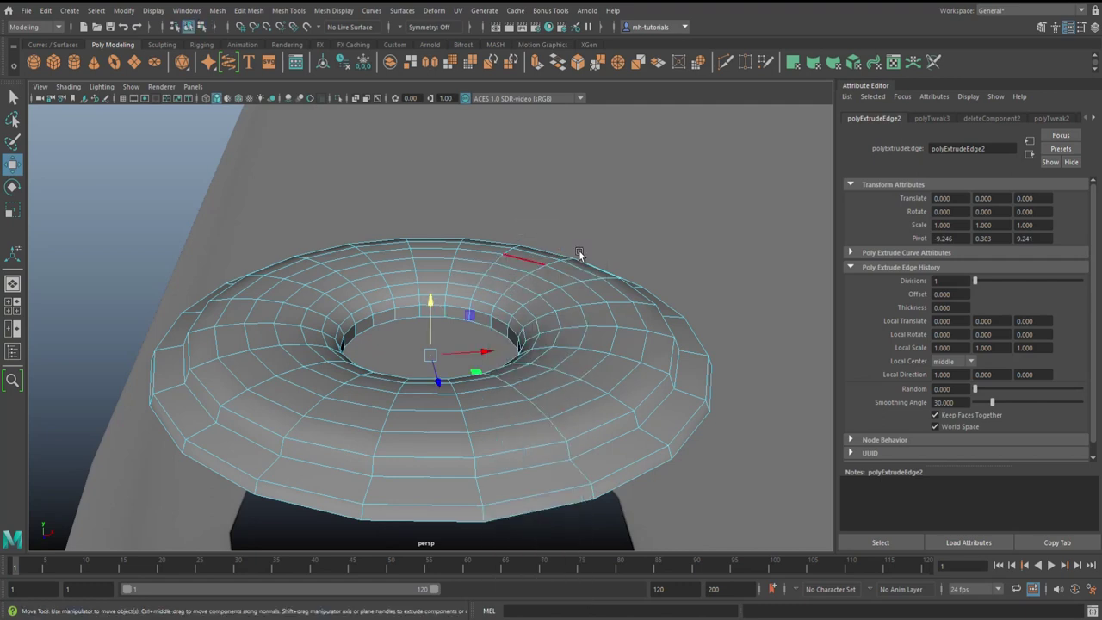
Preview the torus smoothed and lower it down into the plate's corner hole.
{"action": "key", "text": "3"}
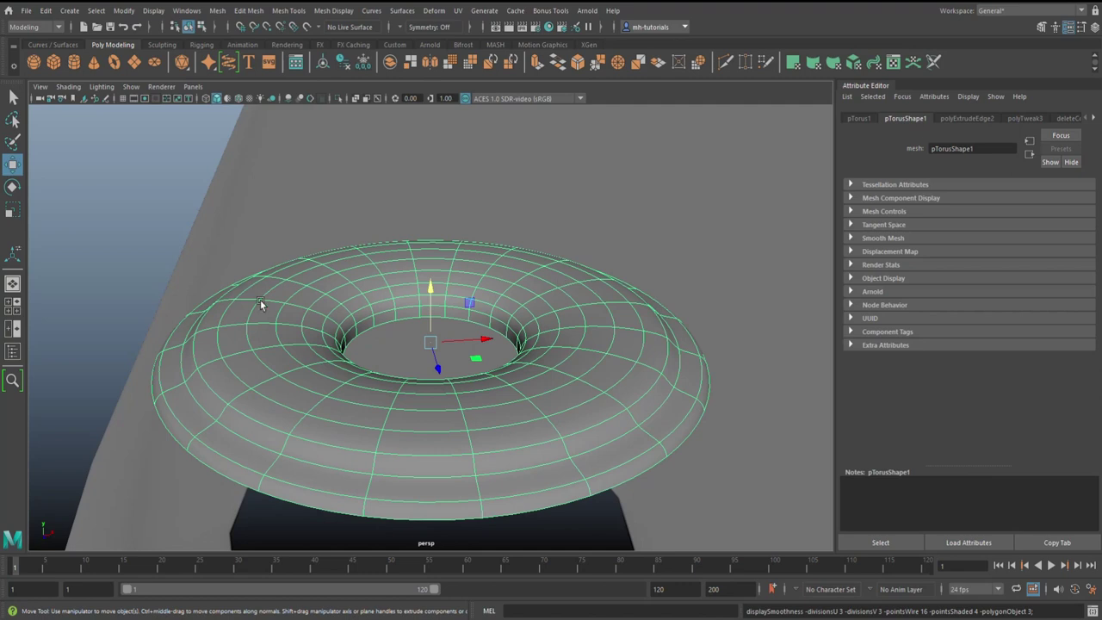
{"action": "left_click", "coordinate": [143, 251]}
{"action": "mouse_move", "coordinate": [152, 253]}
{"action": "left_mouse_down", "text": "alt"}
{"action": "mouse_move", "coordinate": [209, 343]}
{"action": "mouse_move", "coordinate": [237, 321]}
{"action": "mouse_move", "coordinate": [428, 387]}
{"action": "mouse_move", "coordinate": [598, 398]}
{"action": "mouse_move", "coordinate": [465, 310]}
{"action": "left_mouse_up", "text": "alt"}
{"action": "left_click", "coordinate": [460, 393]}
{"action": "mouse_move", "coordinate": [432, 278]}
{"action": "left_mouse_down"}
{"action": "mouse_move", "coordinate": [438, 357]}
{"action": "mouse_move", "coordinate": [504, 386]}
{"action": "mouse_move", "coordinate": [485, 401]}
{"action": "mouse_move", "coordinate": [333, 377]}
{"action": "mouse_move", "coordinate": [423, 322]}
{"action": "left_mouse_up"}
Extrude the torus's lower edge loop slightly downward, then nudge the whole torus lower.
{"action": "right_click_drag", "start_coordinate": [316, 319], "coordinate": [326, 269]}
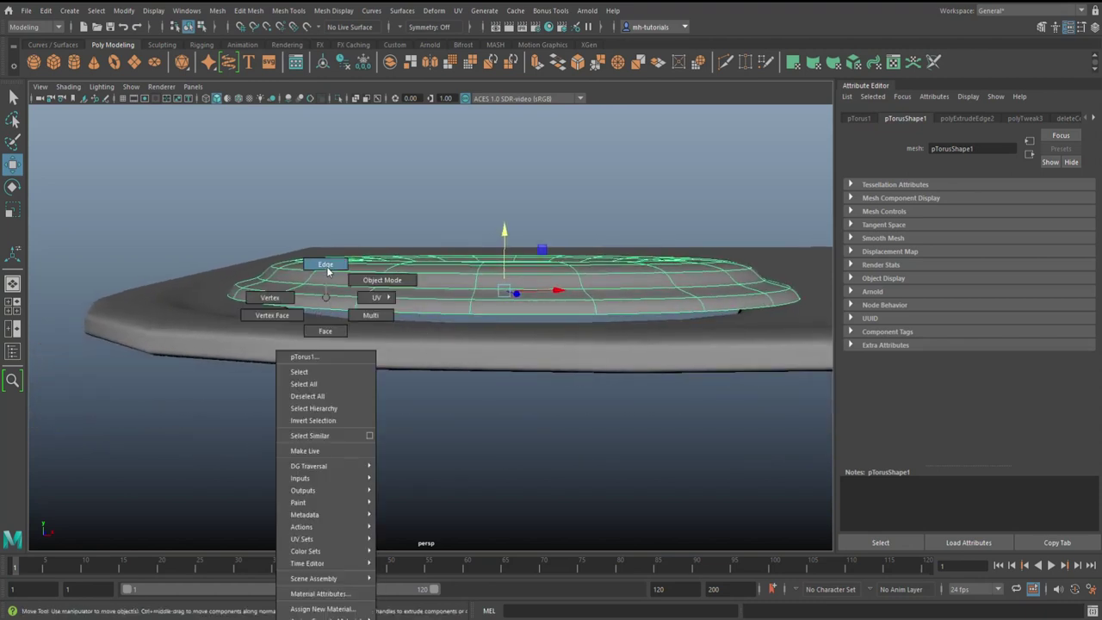
{"action": "double_click", "coordinate": [326, 312]}
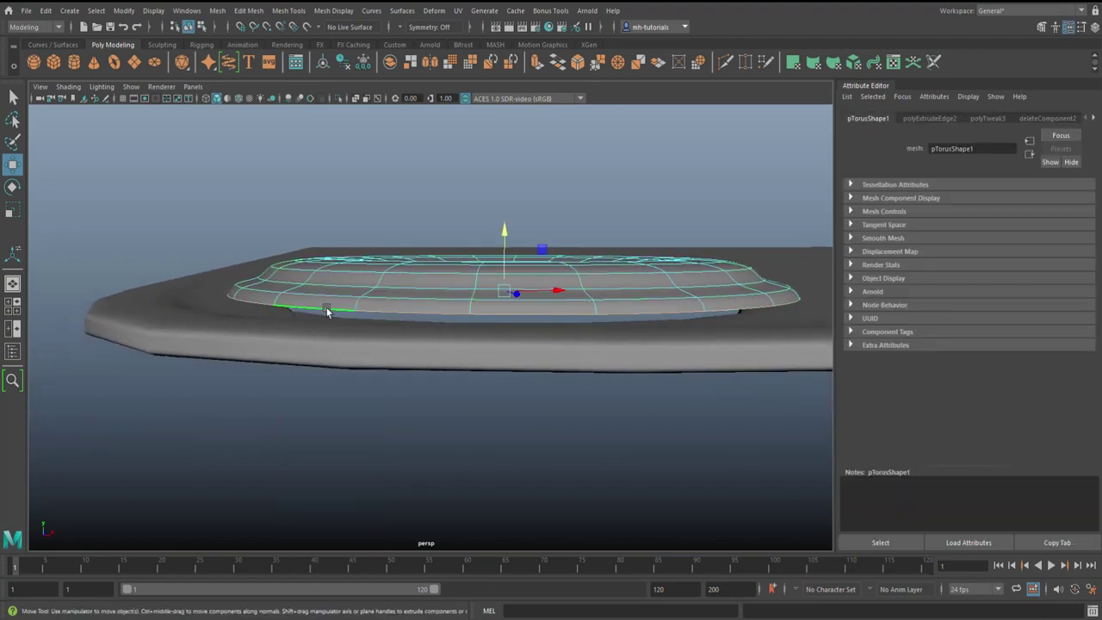
{"action": "key", "text": "ctrl+e"}
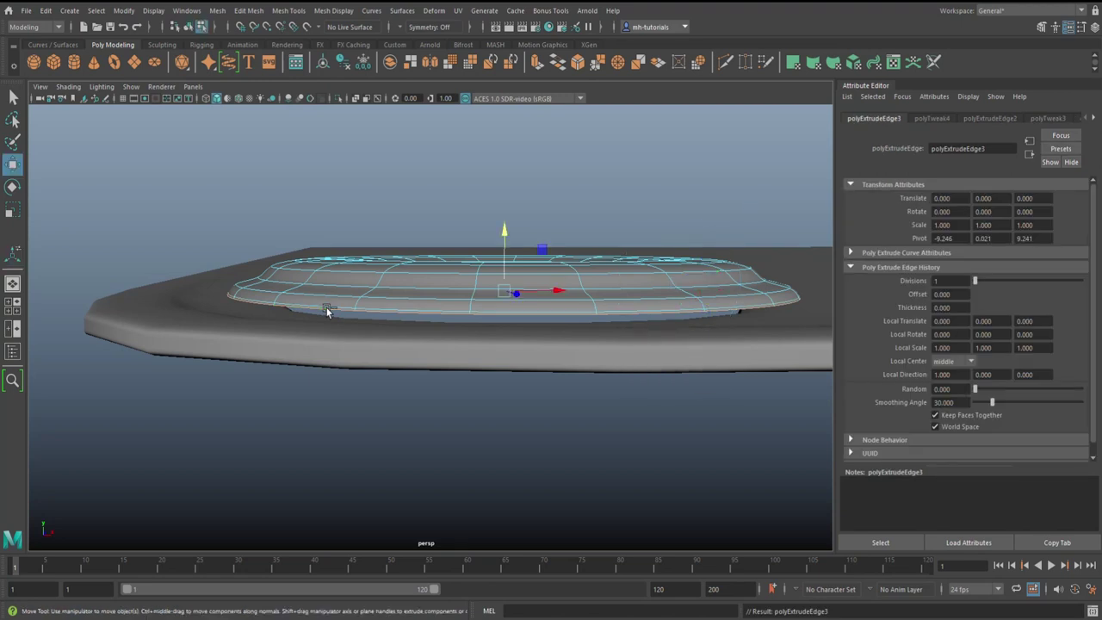
{"action": "left_click_drag", "start_coordinate": [505, 233], "coordinate": [508, 240]}
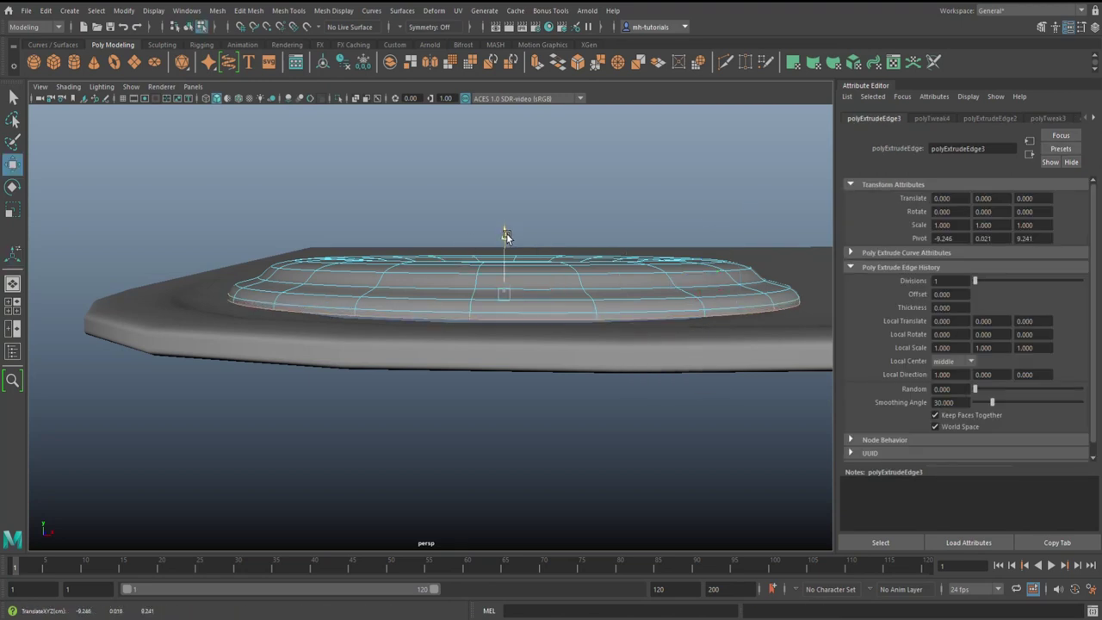
{"action": "right_click_drag", "start_coordinate": [560, 263], "coordinate": [664, 244]}
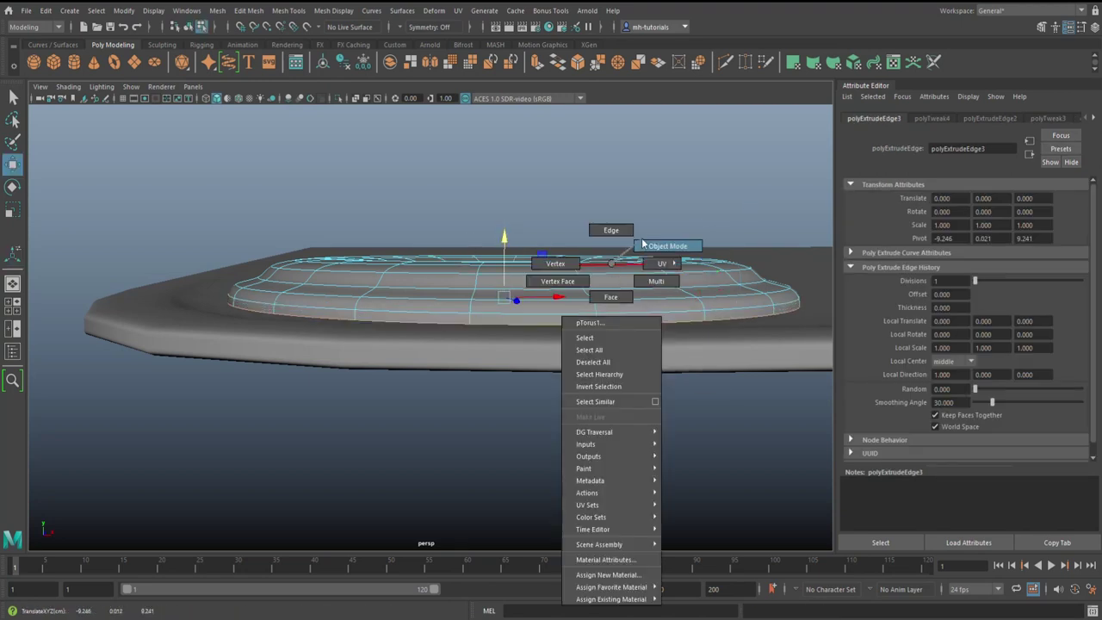
{"action": "mouse_move", "coordinate": [505, 235]}
{"action": "left_mouse_down"}
{"action": "mouse_move", "coordinate": [447, 300]}
{"action": "mouse_move", "coordinate": [431, 381]}
{"action": "mouse_move", "coordinate": [484, 429]}
{"action": "mouse_move", "coordinate": [262, 429]}
{"action": "mouse_move", "coordinate": [199, 396]}
{"action": "left_mouse_up"}
Duplicate the torus and flip the copy 180 degrees upside down.
{"action": "left_click", "coordinate": [226, 432]}
{"action": "left_click", "coordinate": [360, 349]}
{"action": "left_click_drag", "start_coordinate": [311, 374], "coordinate": [239, 392], "text": "alt"}
{"action": "key", "text": "ctrl+d"}
{"action": "key", "text": "e"}
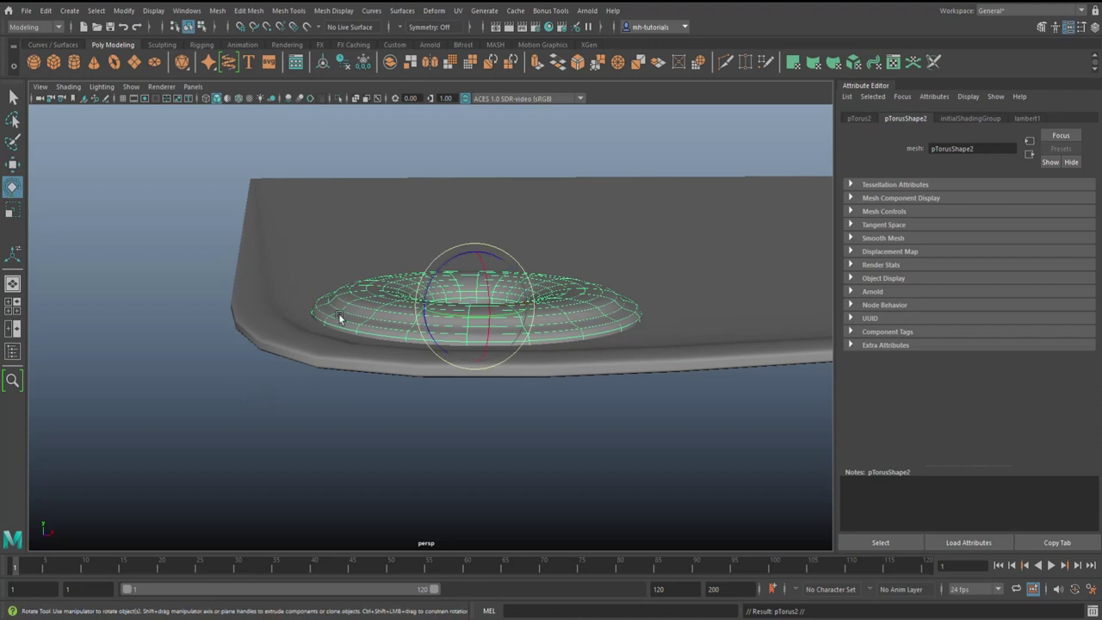
{"action": "left_click", "coordinate": [433, 281]}
{"action": "left_click_drag", "start_coordinate": [433, 281], "coordinate": [494, 325]}
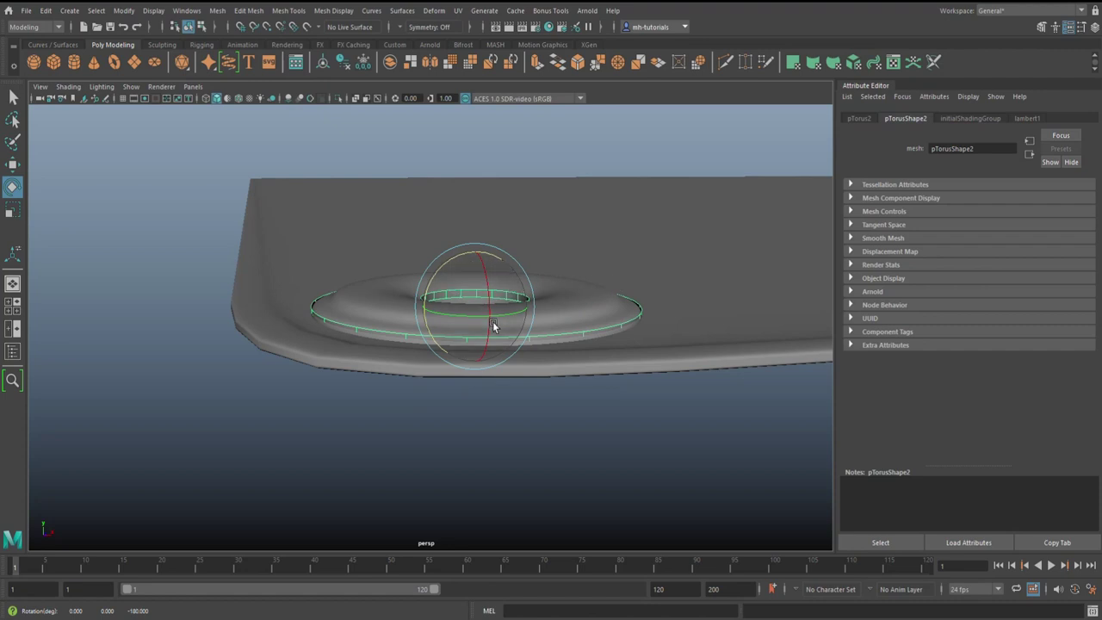
Sink the flipped copy down along Y into the plate beneath the first half.
{"action": "key", "text": "w"}
{"action": "left_click", "coordinate": [478, 251]}
{"action": "left_click_drag", "start_coordinate": [478, 250], "coordinate": [467, 278]}
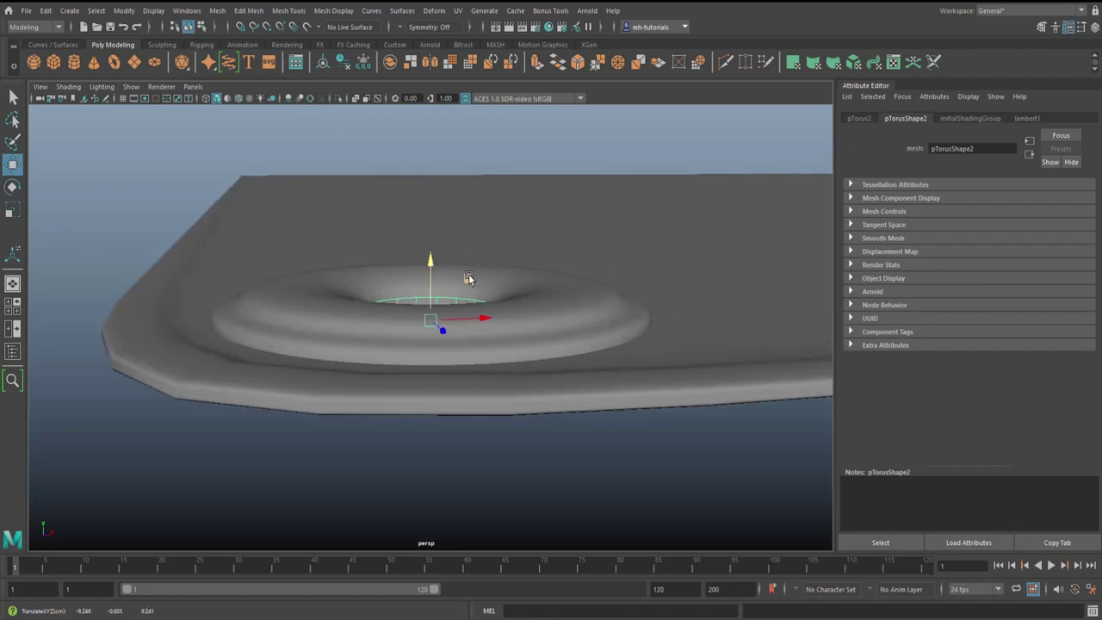
{"action": "mouse_move", "coordinate": [462, 320]}
{"action": "left_mouse_down", "text": "alt"}
{"action": "mouse_move", "coordinate": [469, 312]}
{"action": "mouse_move", "coordinate": [433, 256]}
{"action": "mouse_move", "coordinate": [492, 413]}
{"action": "mouse_move", "coordinate": [505, 325]}
{"action": "left_mouse_up", "text": "alt"}
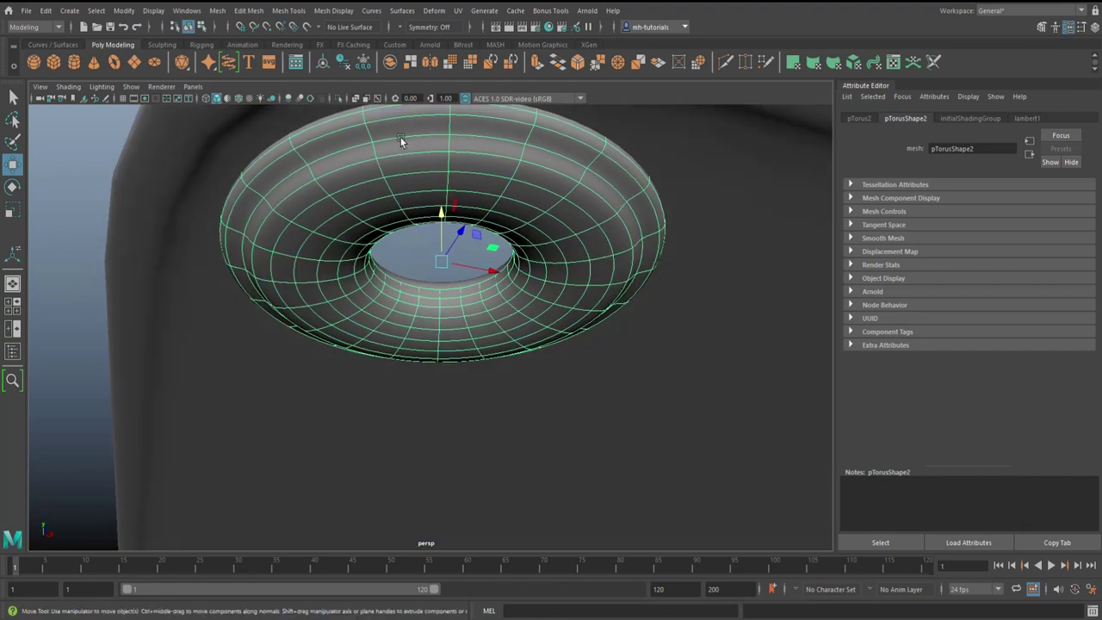
Scale the copied torus's top edge loop slightly outward.
{"action": "right_click_drag", "start_coordinate": [400, 140], "coordinate": [396, 108]}
{"action": "double_click", "coordinate": [397, 136]}
{"action": "key", "text": "r"}
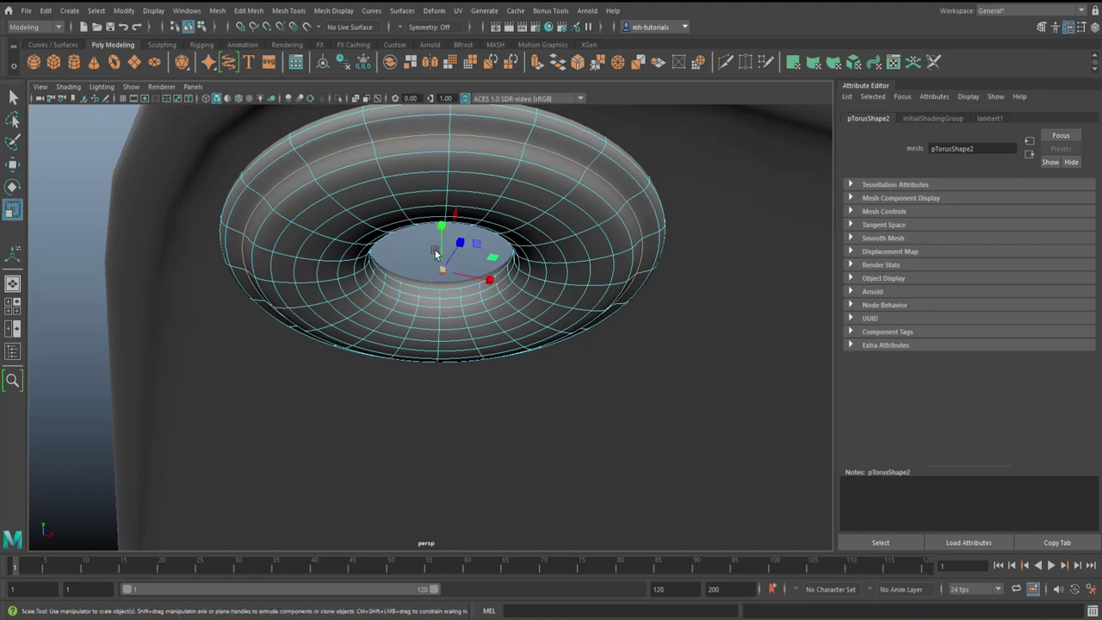
{"action": "left_click_drag", "start_coordinate": [442, 272], "coordinate": [463, 268]}
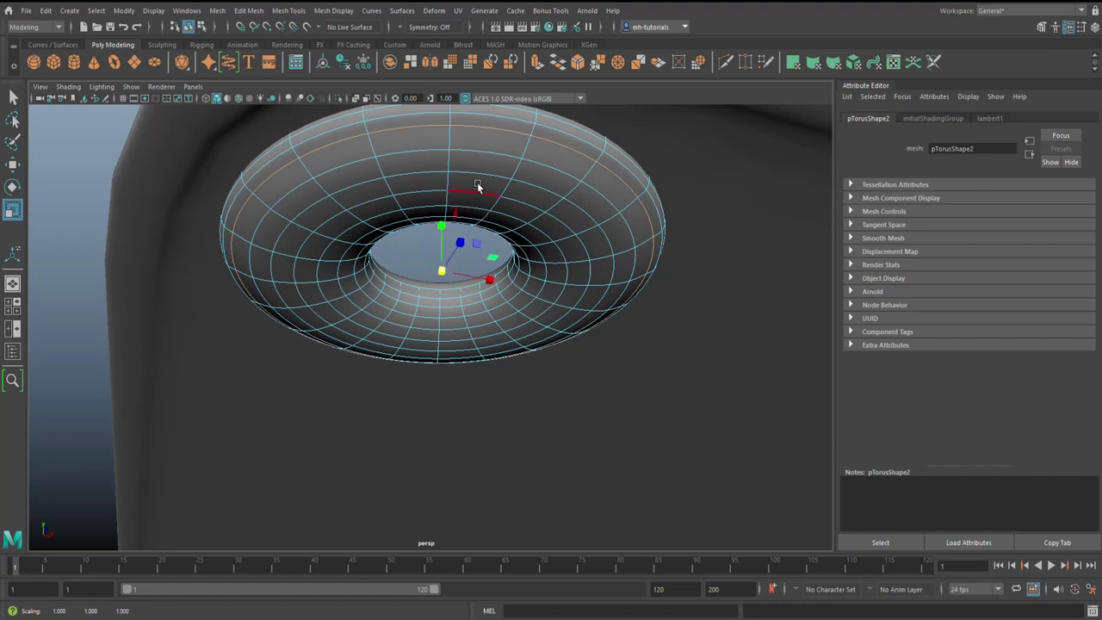
Select a ring of faces around the copied torus and shift it vertically.
{"action": "right_click", "coordinate": [478, 186]}
{"action": "left_click", "coordinate": [477, 217]}
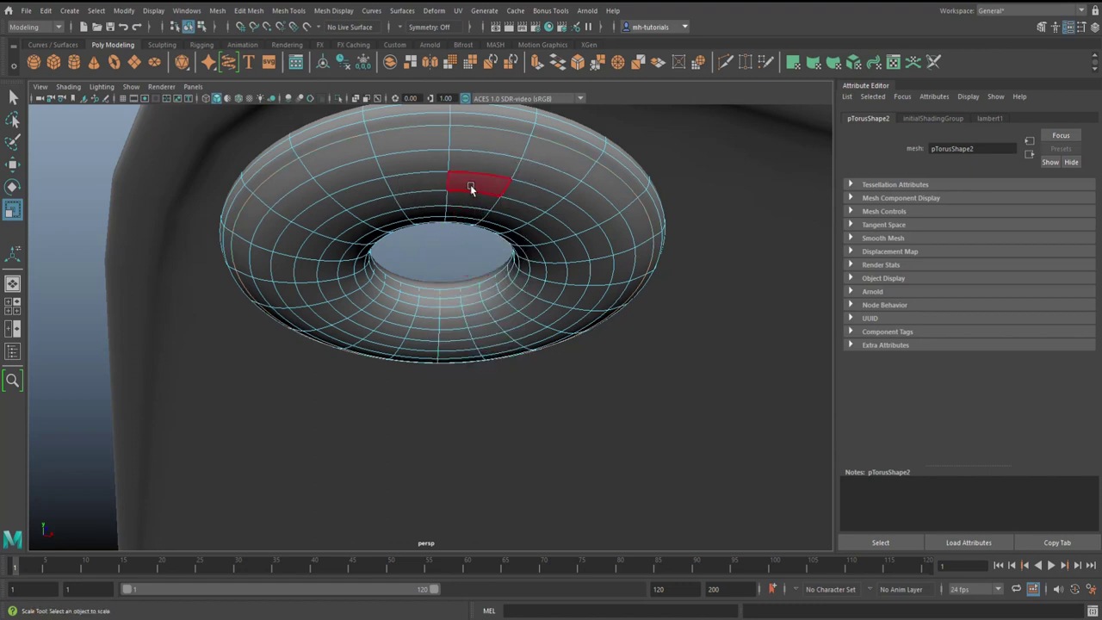
{"action": "left_click", "coordinate": [471, 187]}
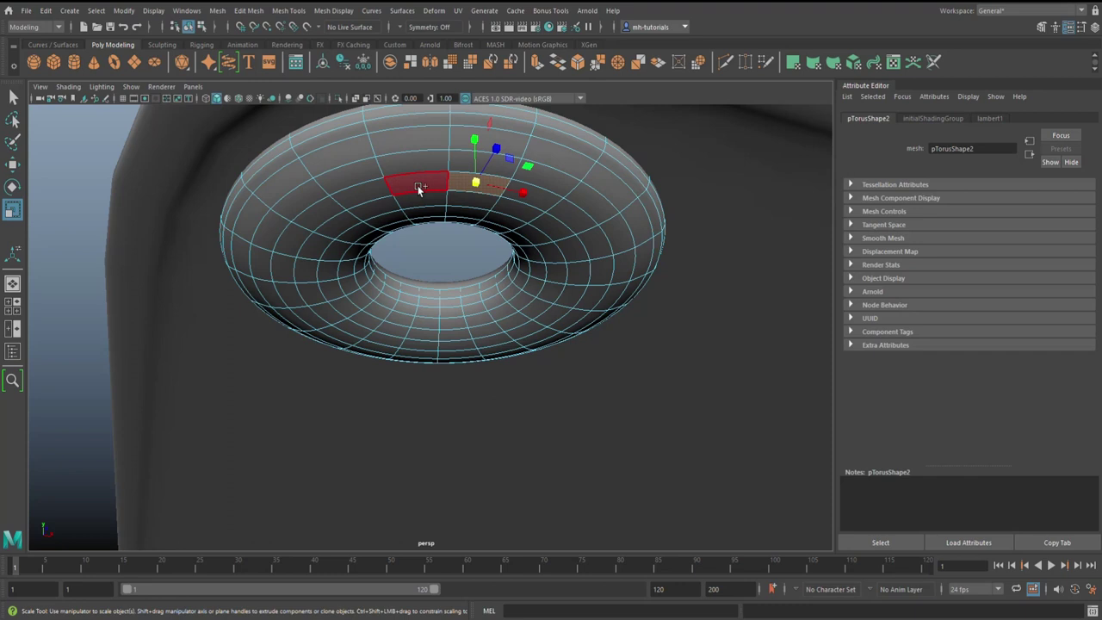
{"action": "double_click", "coordinate": [418, 188], "text": "shift"}
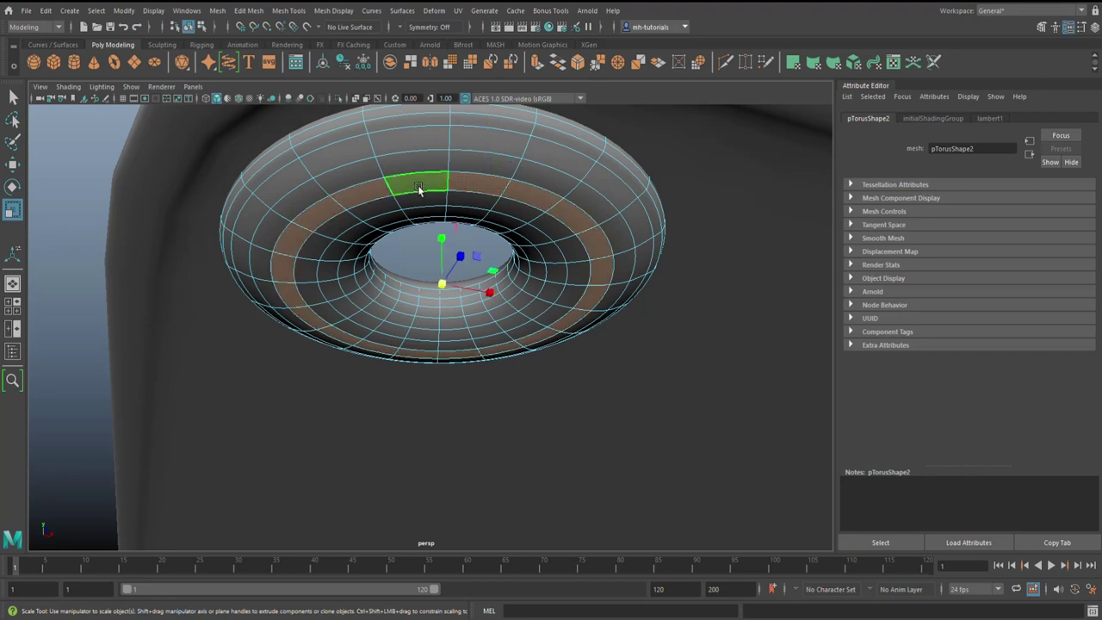
{"action": "key", "text": "w"}
{"action": "left_click_drag", "start_coordinate": [441, 237], "coordinate": [446, 224]}
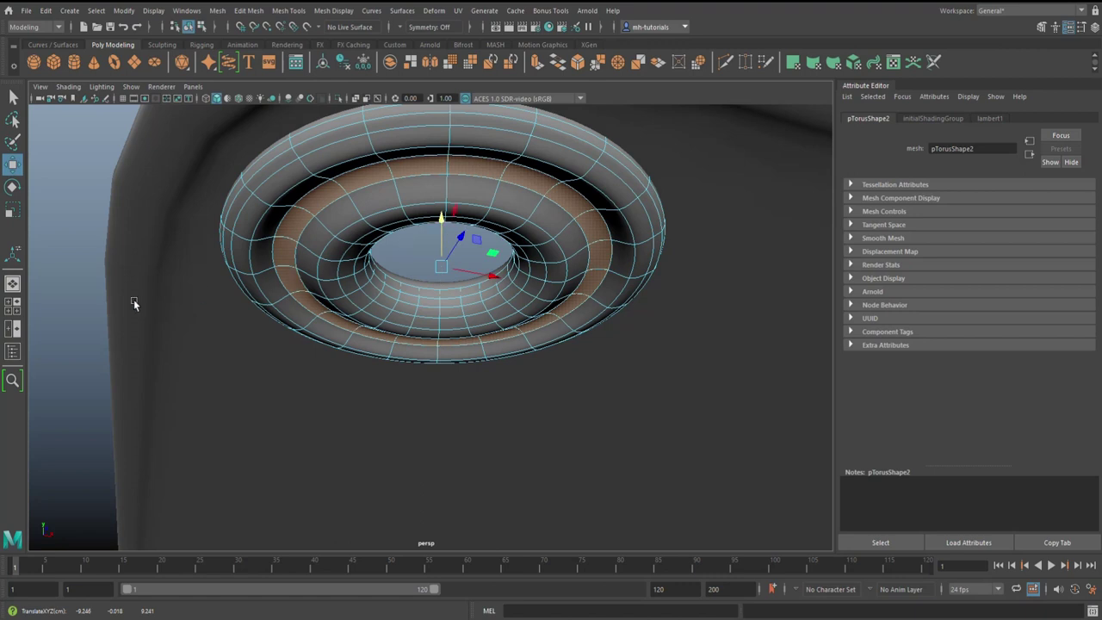
Select both torus halves around the plate's corner hole together as the grommet ring.
{"action": "left_click", "coordinate": [63, 301]}
{"action": "scroll", "coordinate": [432, 250], "scroll_direction": "down", "scroll_amount": 5}
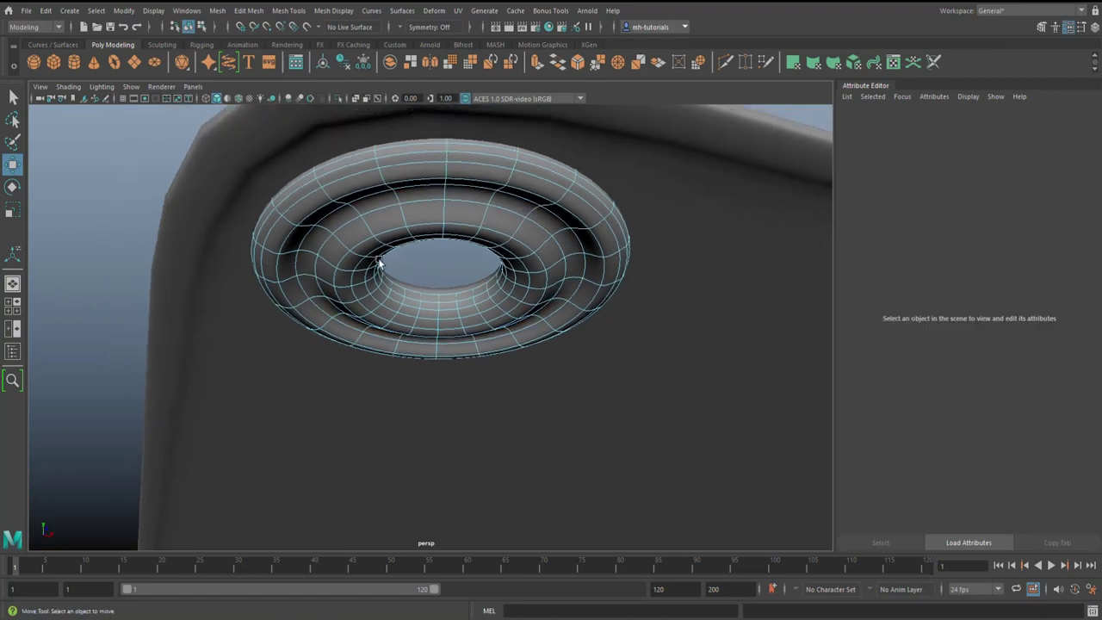
{"action": "scroll", "coordinate": [396, 258], "scroll_direction": "down", "scroll_amount": 3}
{"action": "mouse_move", "coordinate": [368, 262]}
{"action": "left_mouse_down", "text": "alt"}
{"action": "mouse_move", "coordinate": [369, 327]}
{"action": "mouse_move", "coordinate": [300, 344]}
{"action": "left_mouse_up", "text": "alt"}
{"action": "scroll", "coordinate": [300, 348], "scroll_direction": "down", "scroll_amount": 2}
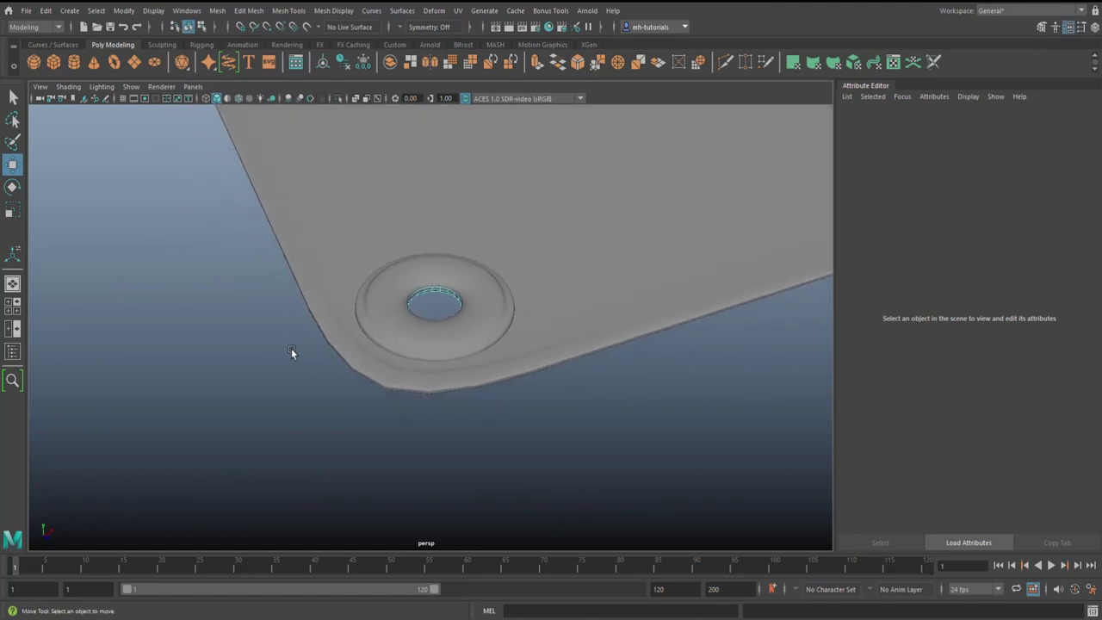
{"action": "right_click_drag", "start_coordinate": [221, 248], "coordinate": [267, 225]}
{"action": "left_click_drag", "start_coordinate": [243, 228], "coordinate": [593, 505]}
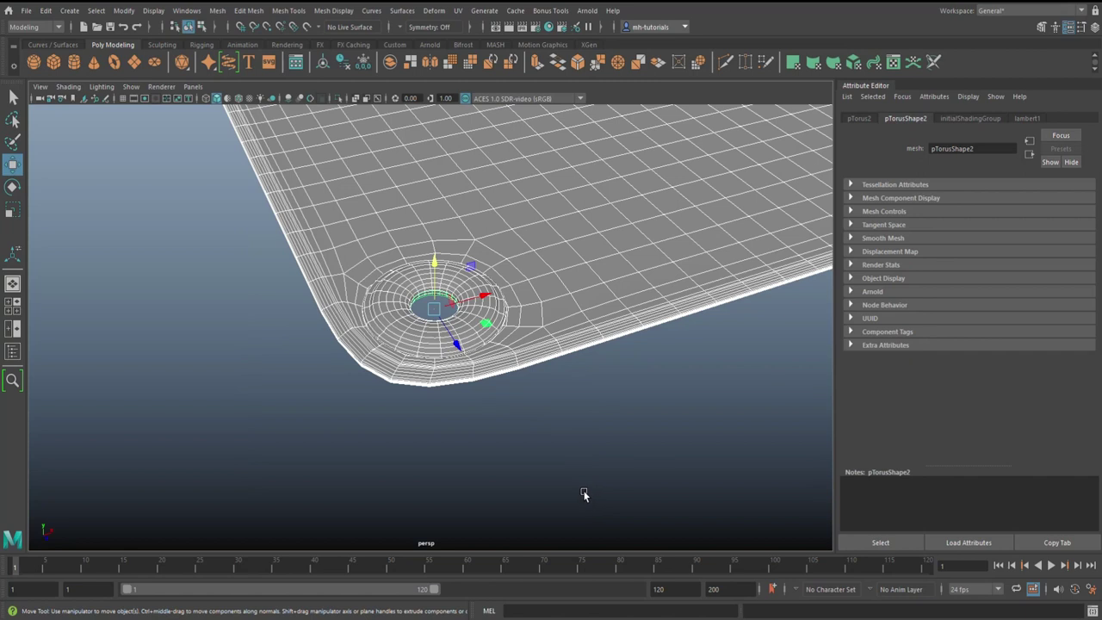
{"action": "left_click_drag", "start_coordinate": [581, 473], "coordinate": [571, 492], "text": "alt"}
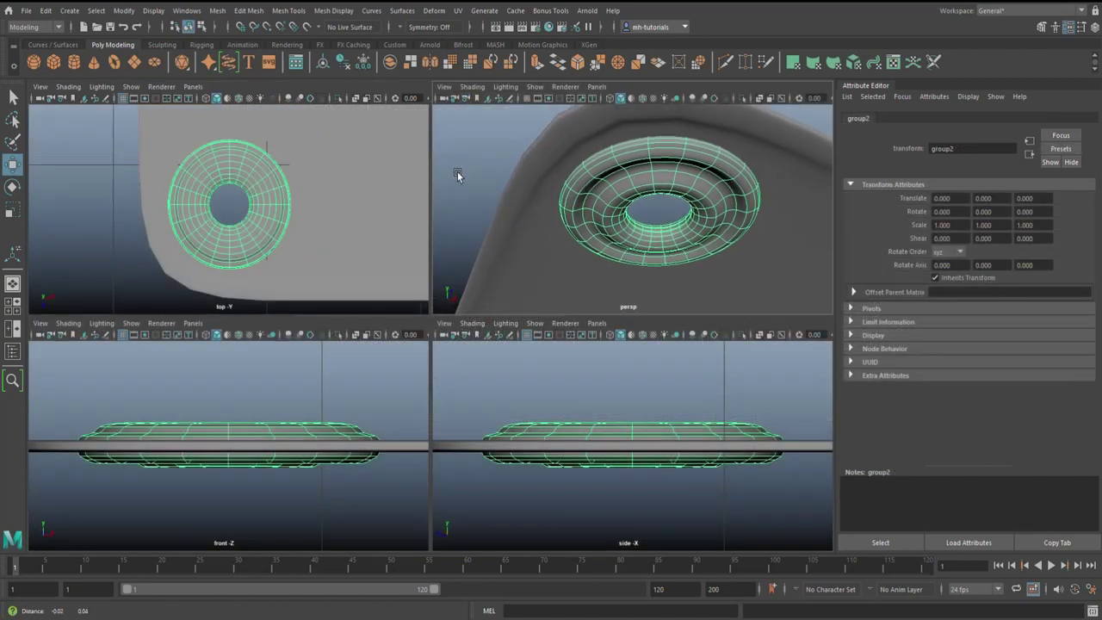
{"action": "left_click_drag", "start_coordinate": [457, 172], "coordinate": [460, 190], "text": "alt"}
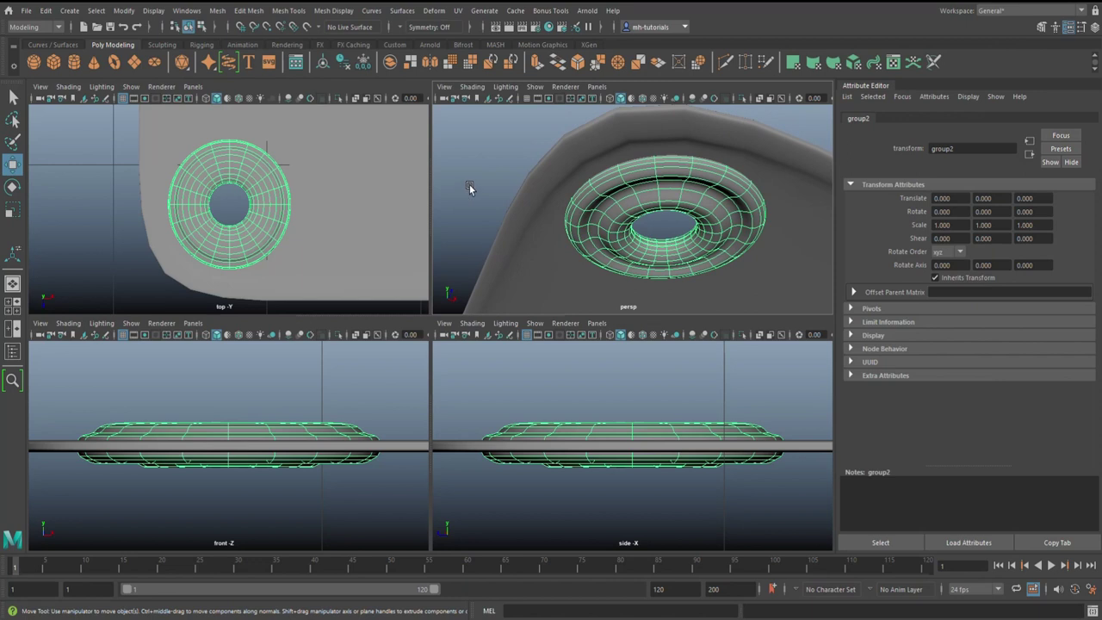